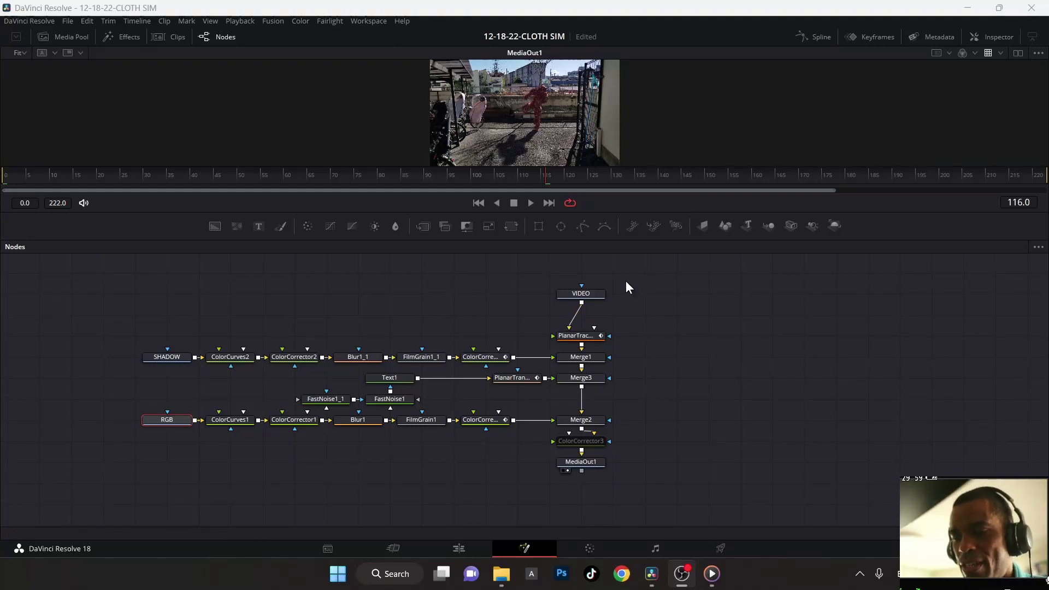
Enlarge the viewer, zoom into the Nodes panel and select the VIDEO source node to inspect the merges
{"action": "left_click_drag", "start_coordinate": [641, 213], "coordinate": [644, 246]}
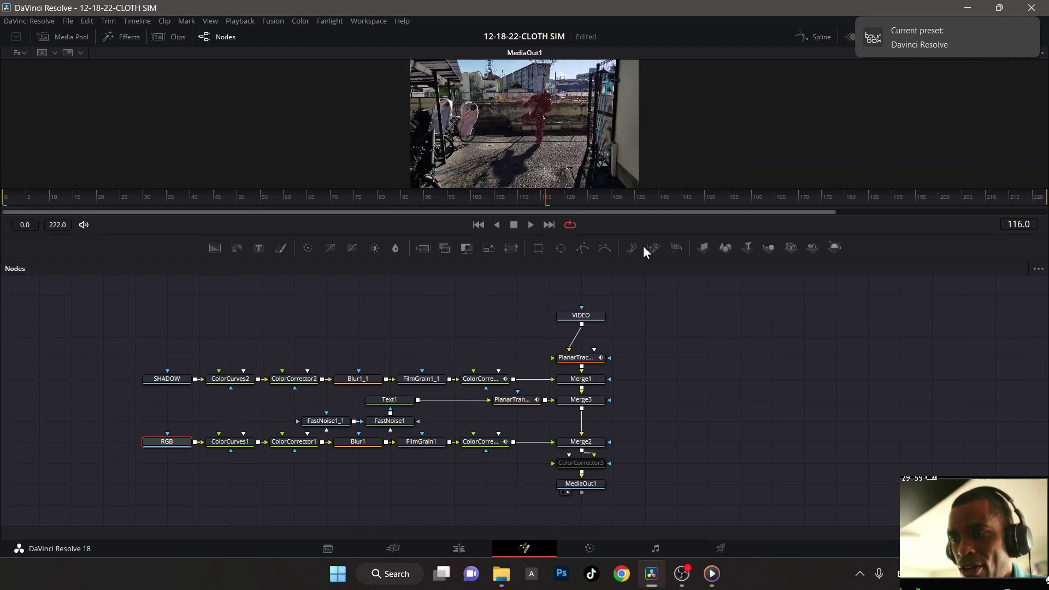
{"action": "scroll", "coordinate": [670, 398], "scroll_direction": "down", "scroll_amount": 1}
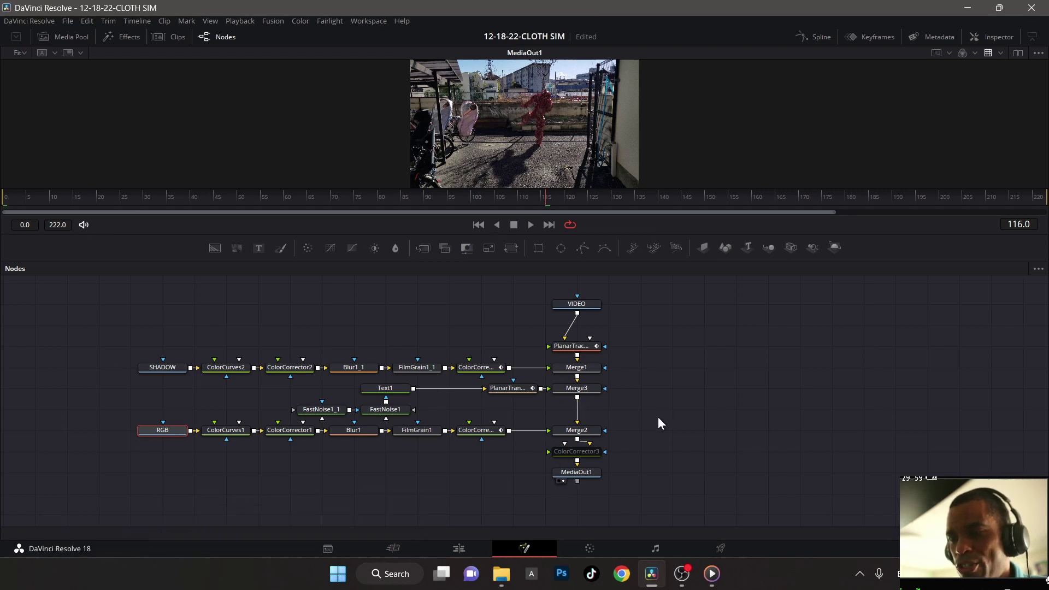
{"action": "scroll", "coordinate": [667, 418], "scroll_direction": "up", "scroll_amount": 3}
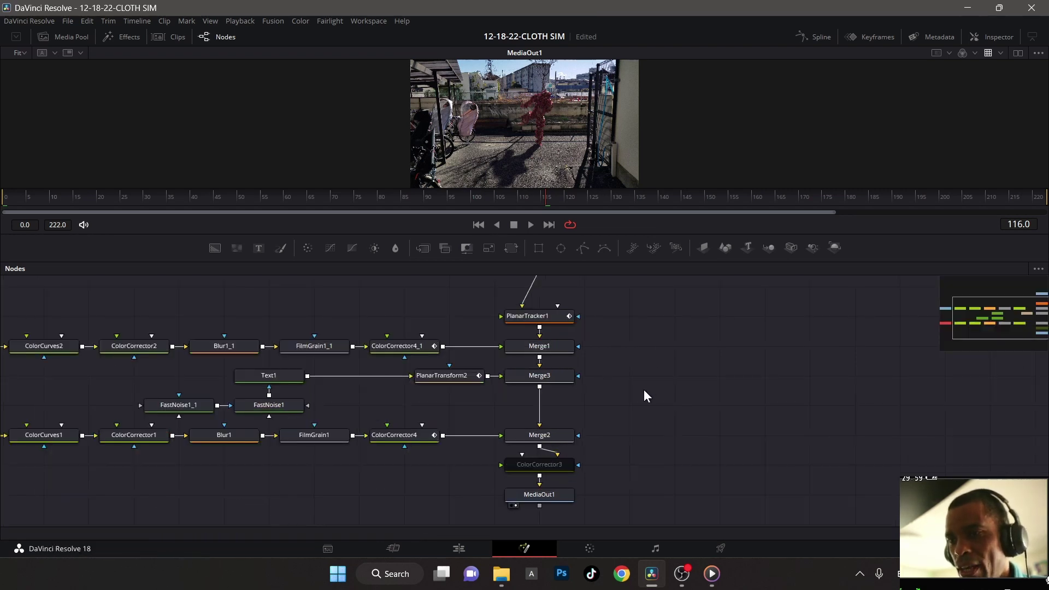
{"action": "left_click", "coordinate": [585, 329]}
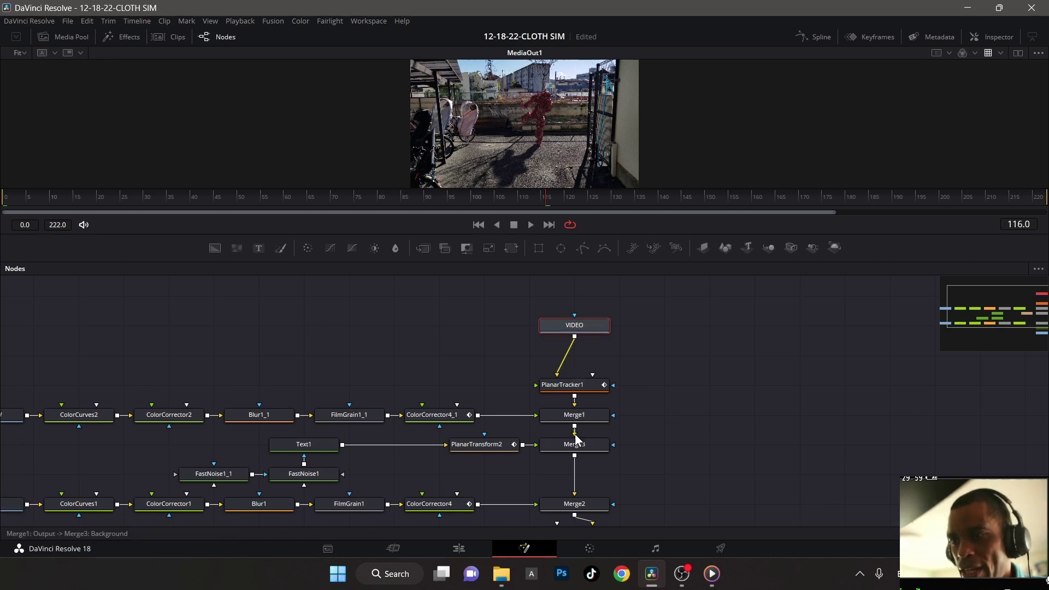
{"action": "scroll", "coordinate": [534, 369], "scroll_direction": "down", "scroll_amount": 3}
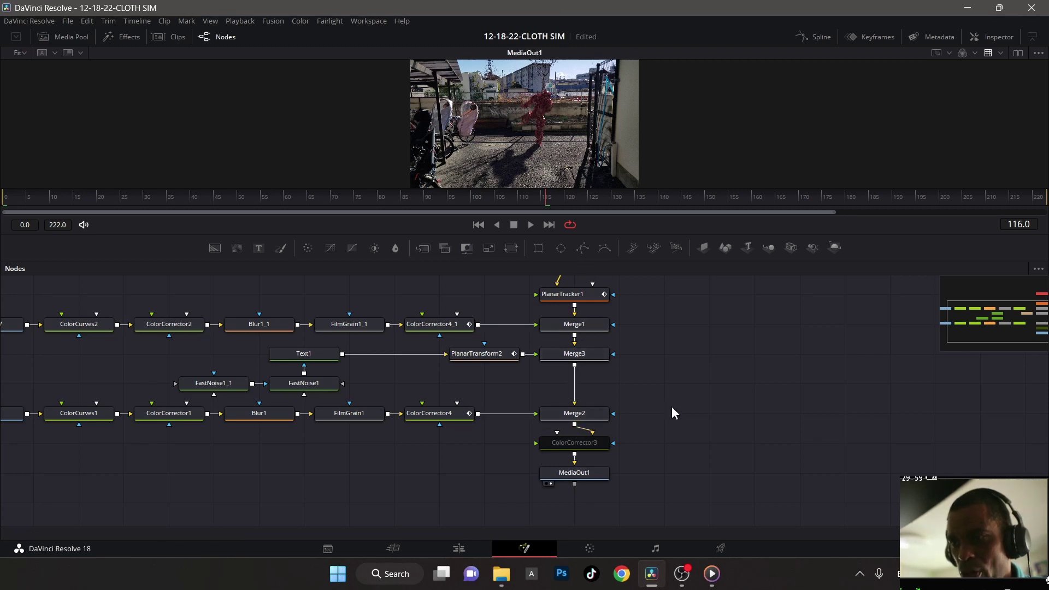
{"action": "scroll", "coordinate": [683, 399], "scroll_direction": "up", "scroll_amount": 1}
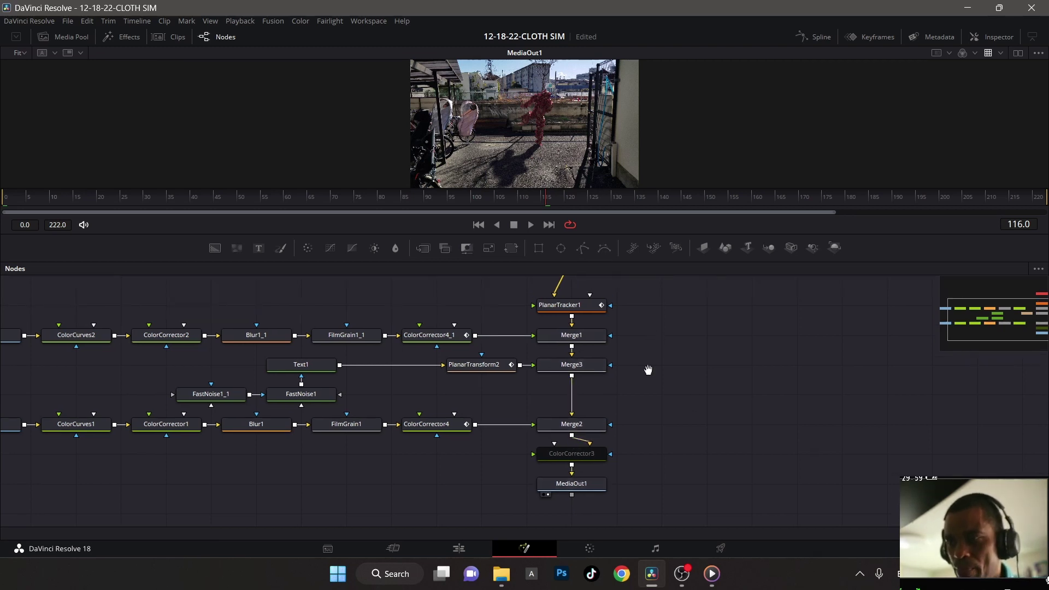
{"action": "scroll", "coordinate": [612, 366], "scroll_direction": "up", "scroll_amount": 2}
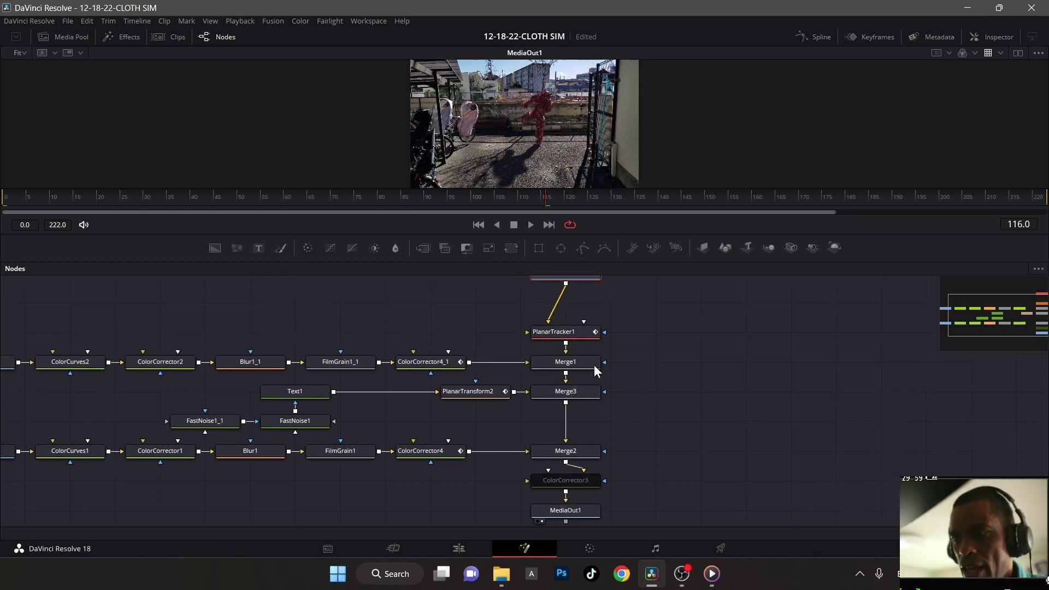
Find the left-hand nodes and set the RGB node to pass-through, hiding the red figure
{"action": "left_click", "coordinate": [574, 336]}
{"action": "left_click_drag", "start_coordinate": [628, 360], "coordinate": [685, 370]}
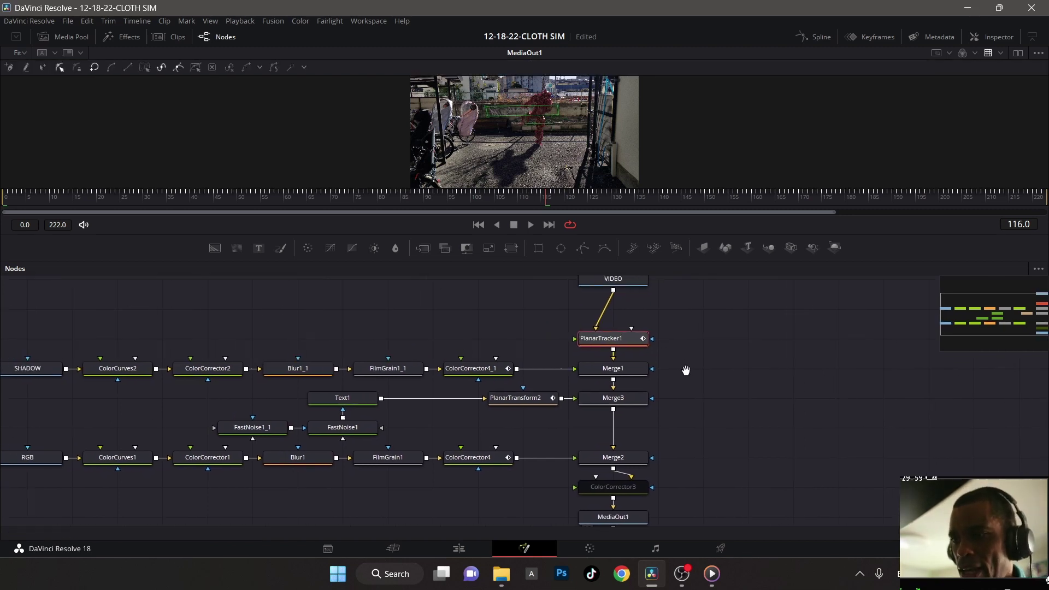
{"action": "scroll", "coordinate": [473, 333], "scroll_direction": "left", "scroll_amount": 4}
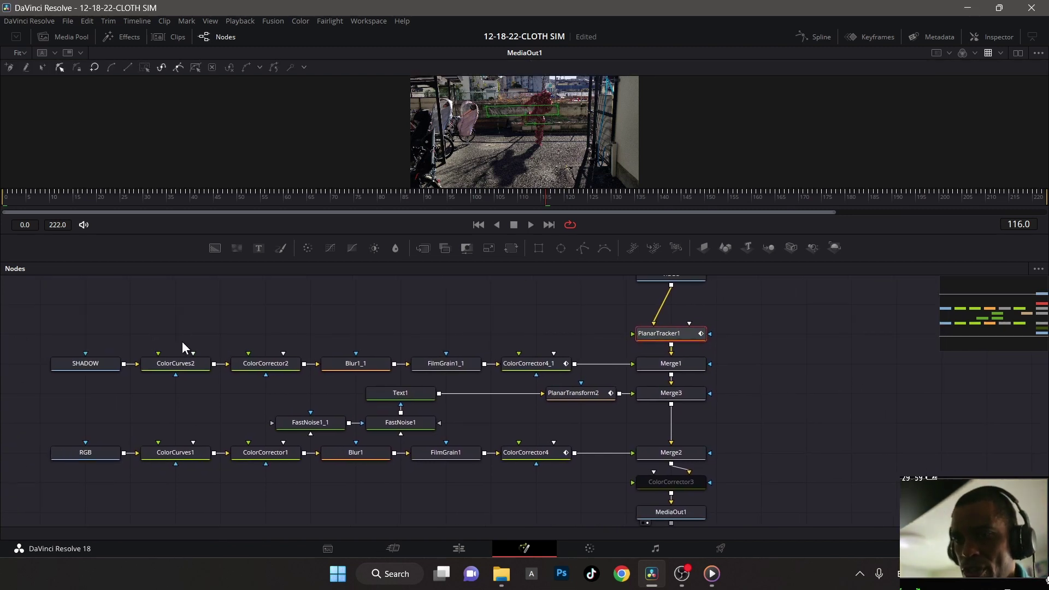
{"action": "left_click", "coordinate": [117, 365]}
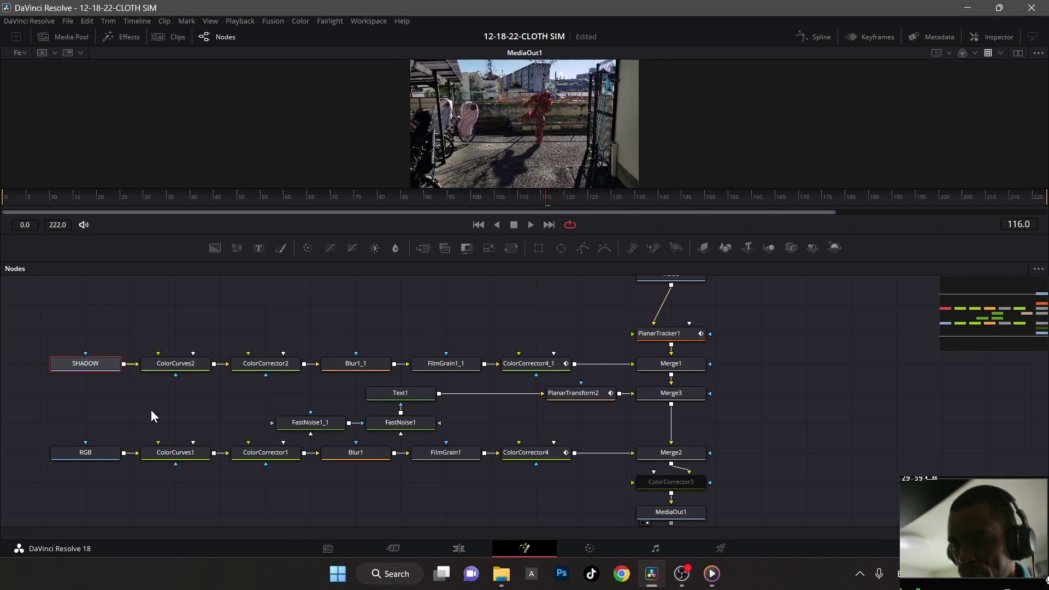
{"action": "left_click", "coordinate": [81, 454]}
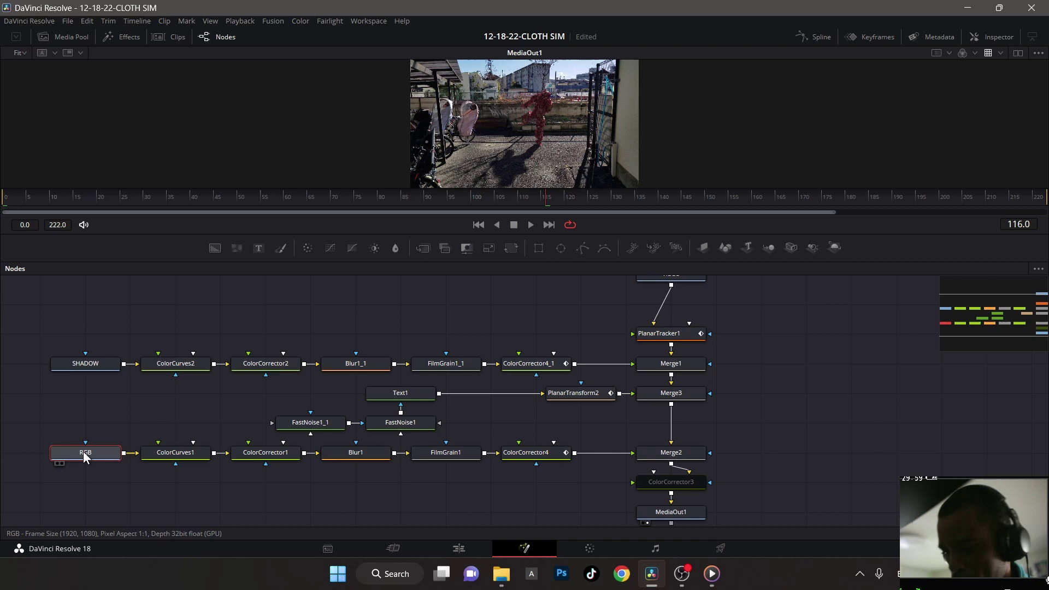
{"action": "key", "text": "ctrl+p"}
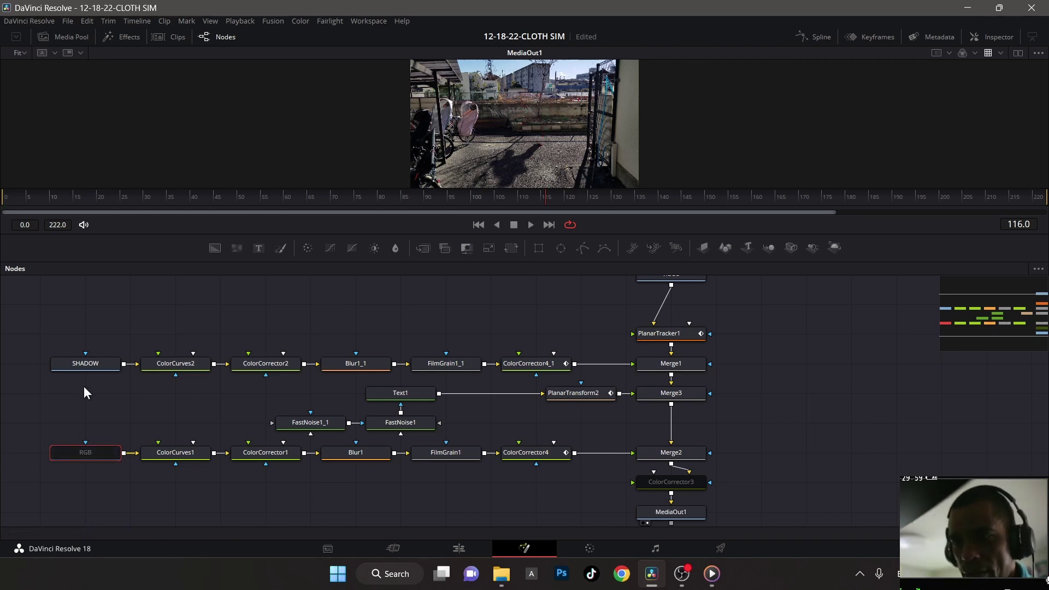
Move the VIDEO node lower above PlanarTracker1 and zoom the viewer onto the graffiti wall
{"action": "left_click", "coordinate": [88, 364]}
{"action": "scroll", "coordinate": [621, 326], "scroll_direction": "up", "scroll_amount": 3}
{"action": "scroll", "coordinate": [622, 327], "scroll_direction": "down", "scroll_amount": 2}
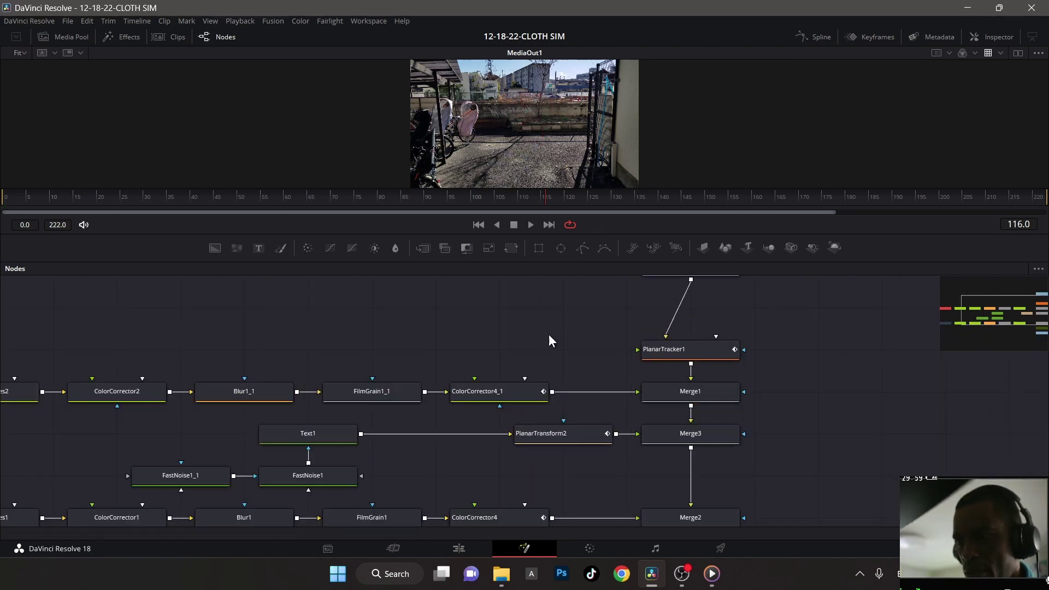
{"action": "left_click_drag", "start_coordinate": [549, 333], "coordinate": [525, 411]}
{"action": "left_click_drag", "start_coordinate": [684, 352], "coordinate": [677, 431]}
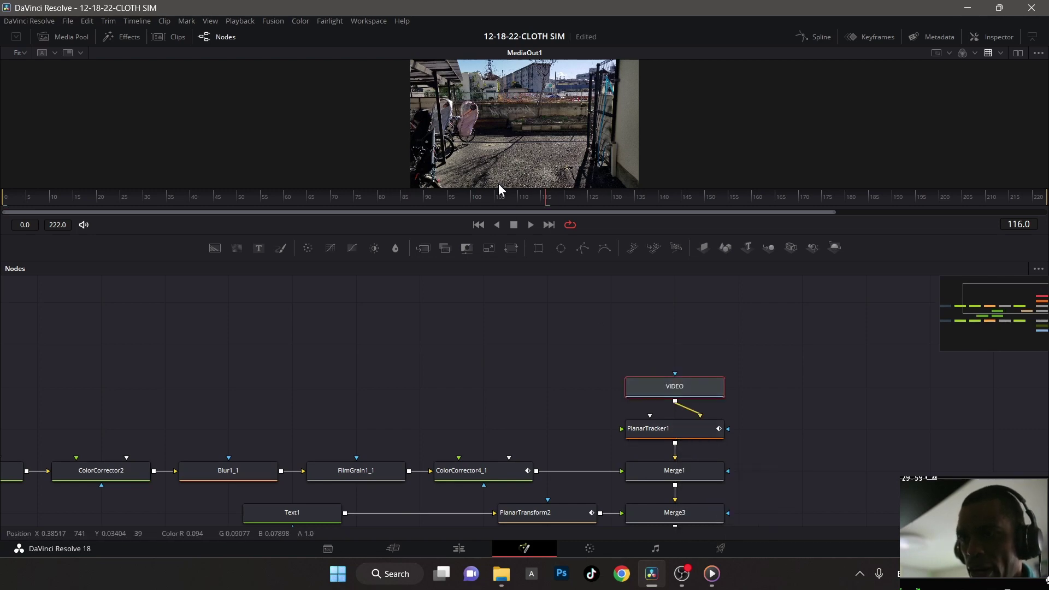
{"action": "scroll", "coordinate": [519, 110], "scroll_direction": "up", "scroll_amount": 5}
{"action": "scroll", "coordinate": [519, 110], "scroll_direction": "up", "scroll_amount": 5}
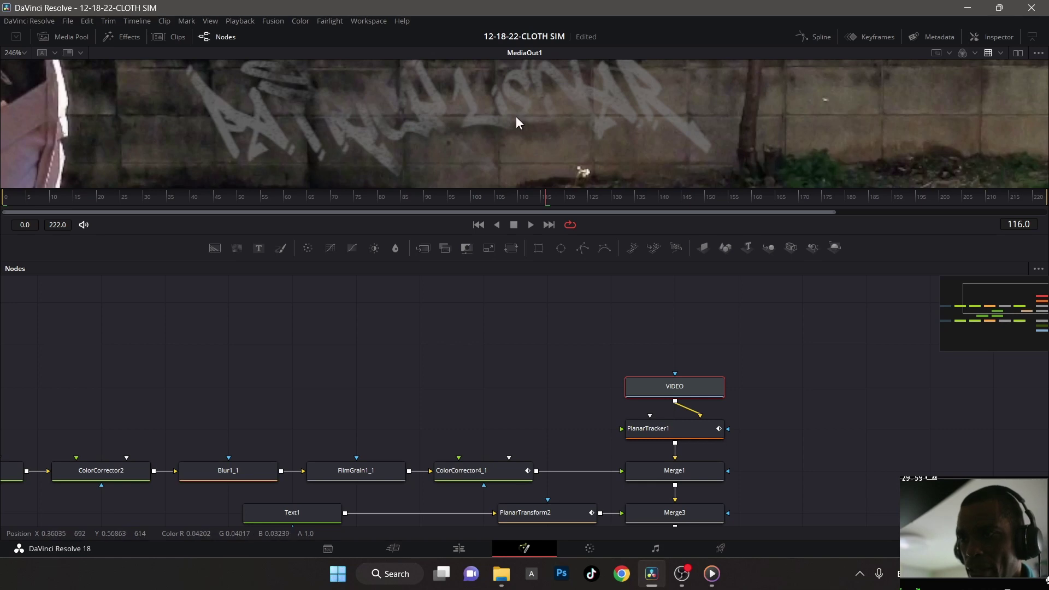
{"action": "scroll", "coordinate": [577, 121], "scroll_direction": "down", "scroll_amount": 4}
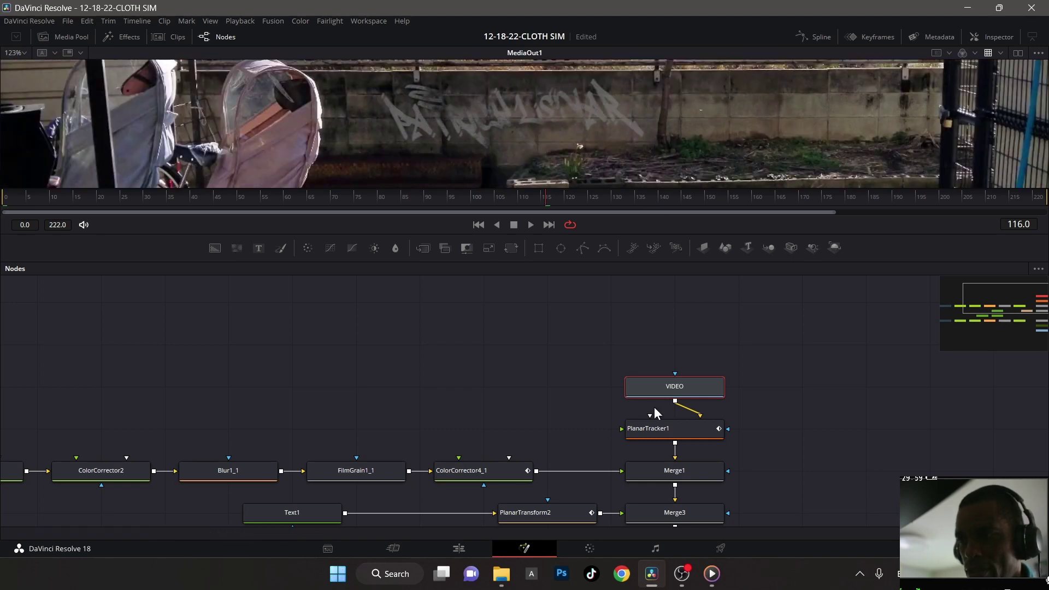
Pan the node tree to the SHADOW and RGB rows and move the viewer onto the figure's shadow
{"action": "left_click_drag", "start_coordinate": [537, 400], "coordinate": [561, 330]}
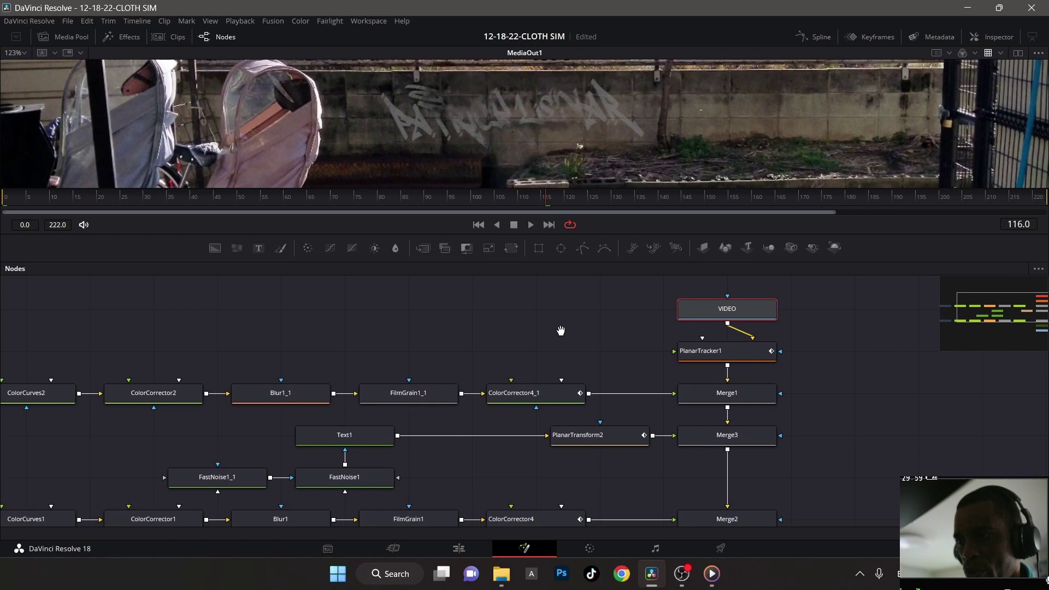
{"action": "left_click_drag", "start_coordinate": [464, 342], "coordinate": [607, 330]}
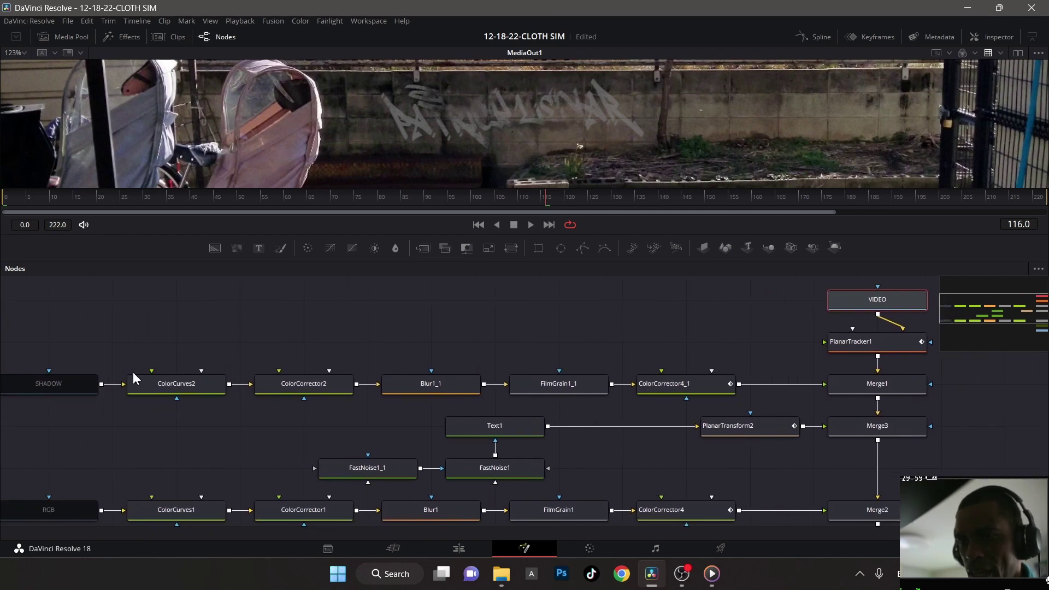
{"action": "left_click", "coordinate": [70, 378]}
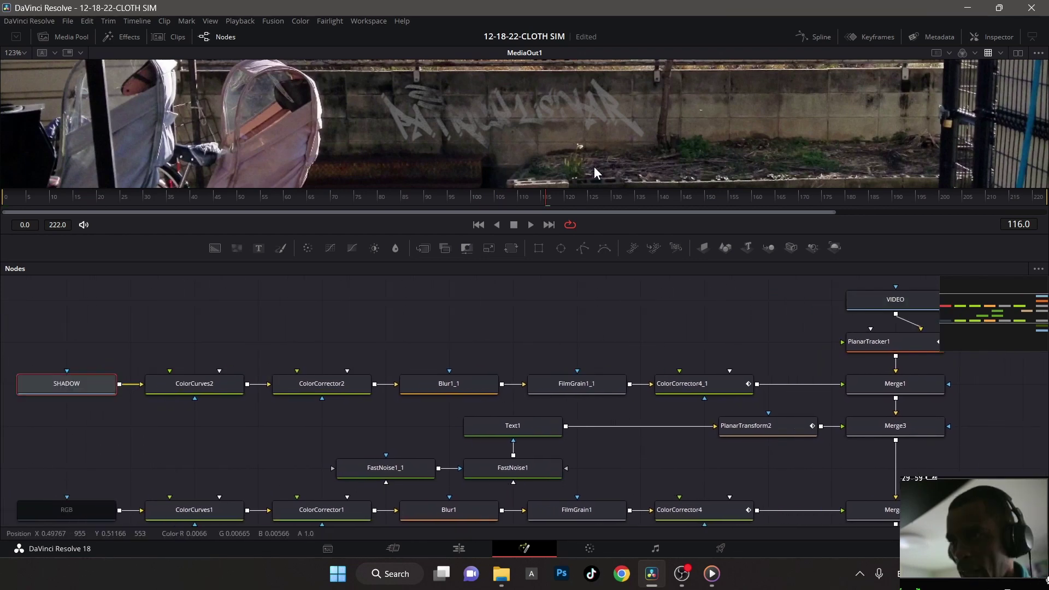
{"action": "scroll", "coordinate": [594, 166], "scroll_direction": "down", "scroll_amount": 4}
{"action": "left_click_drag", "start_coordinate": [609, 129], "coordinate": [536, 52]}
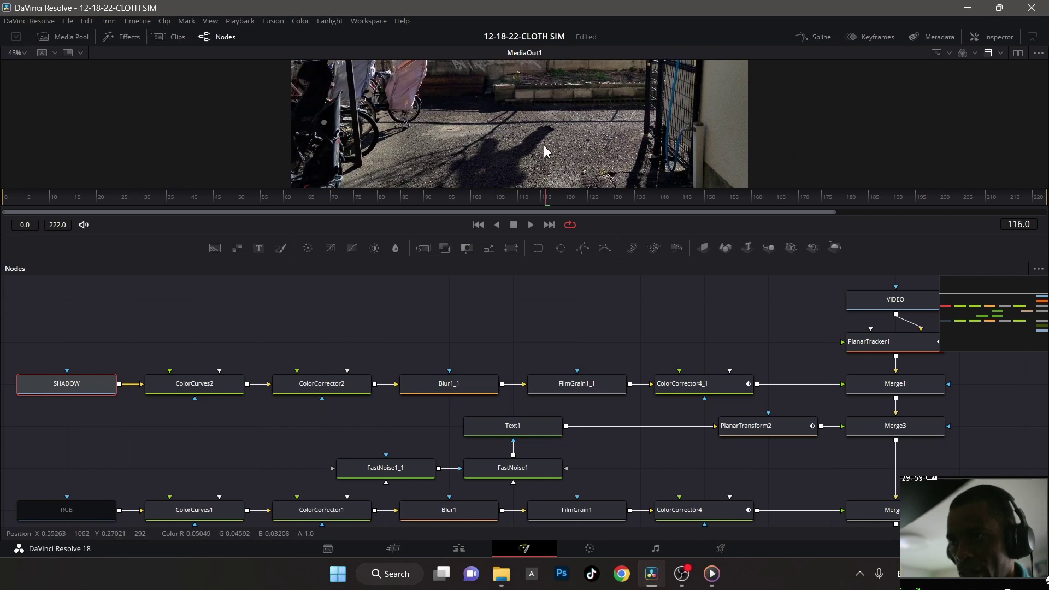
{"action": "left_click_drag", "start_coordinate": [543, 145], "coordinate": [538, 110]}
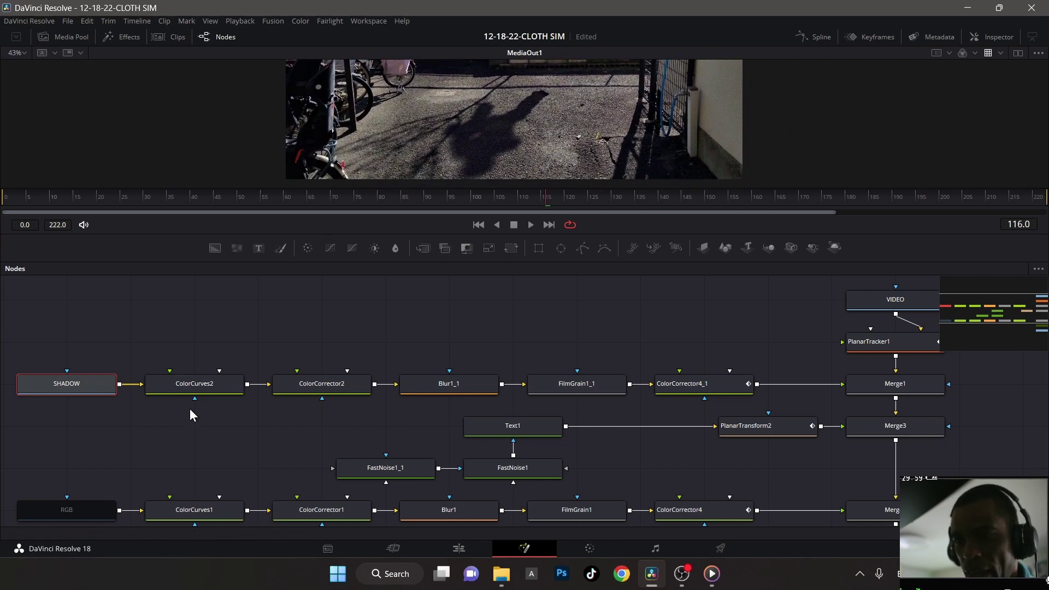
Box-select ColorCurves2 through ColorCorrector4_1 and turn off pass-through on all five nodes
{"action": "left_click", "coordinate": [196, 392]}
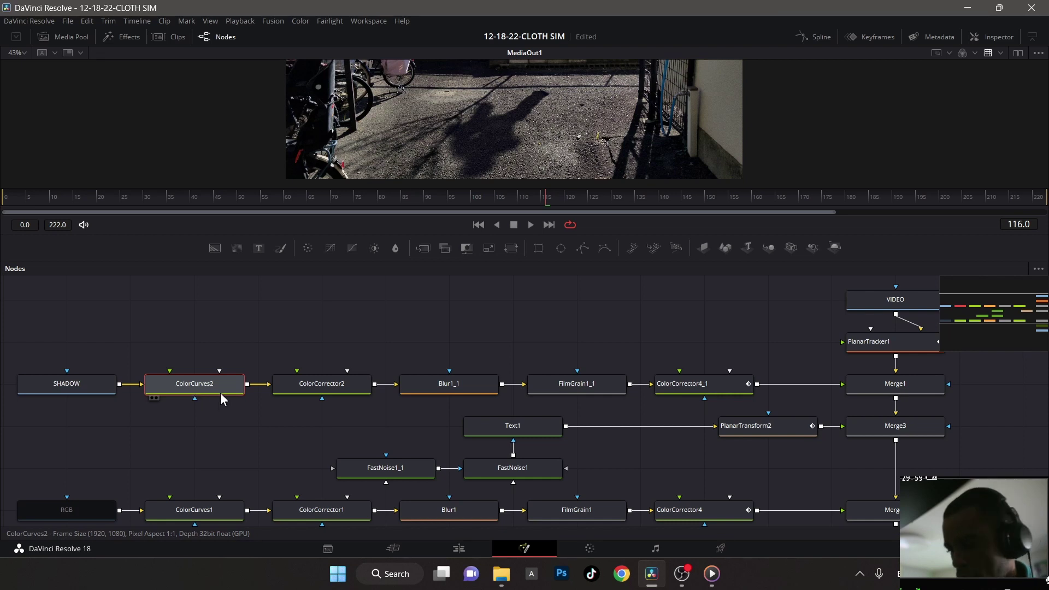
{"action": "left_click_drag", "start_coordinate": [184, 336], "coordinate": [680, 391]}
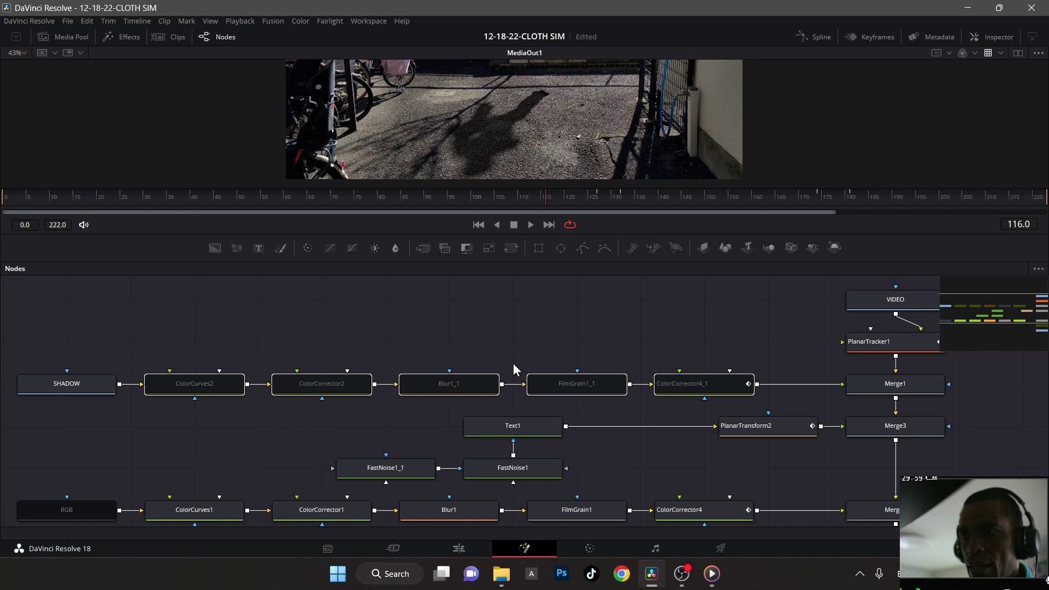
{"action": "mouse_move", "coordinate": [182, 378]}
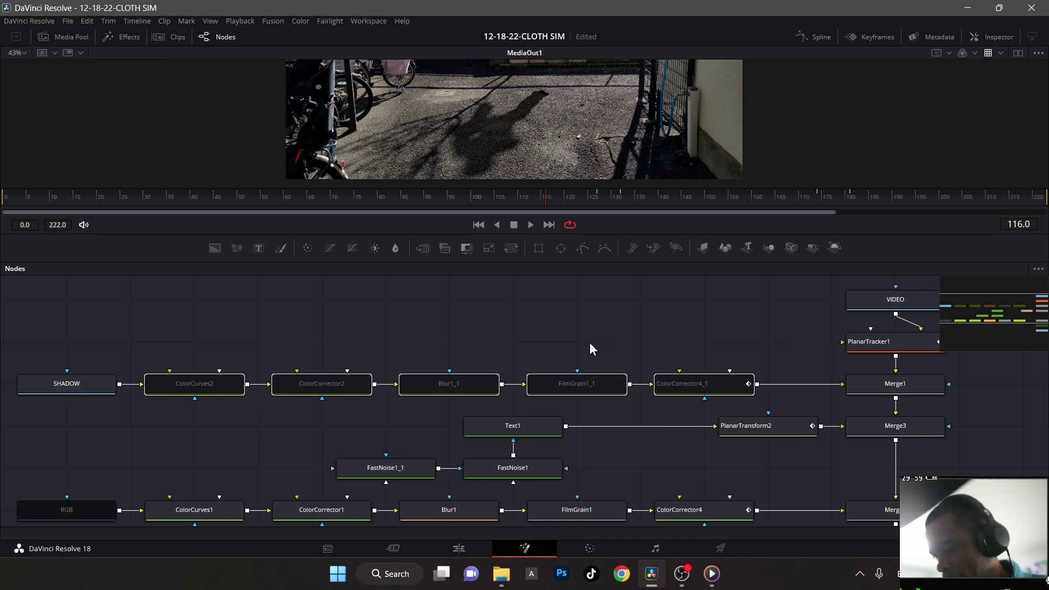
{"action": "key", "text": "ctrl+p"}
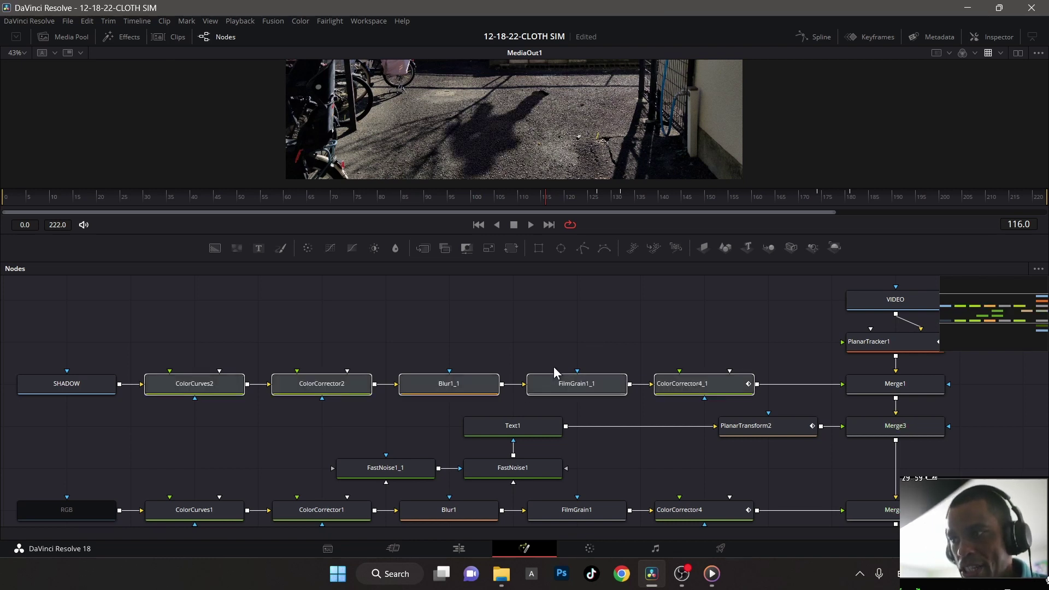
{"action": "scroll", "coordinate": [563, 350], "scroll_direction": "down", "scroll_amount": 1}
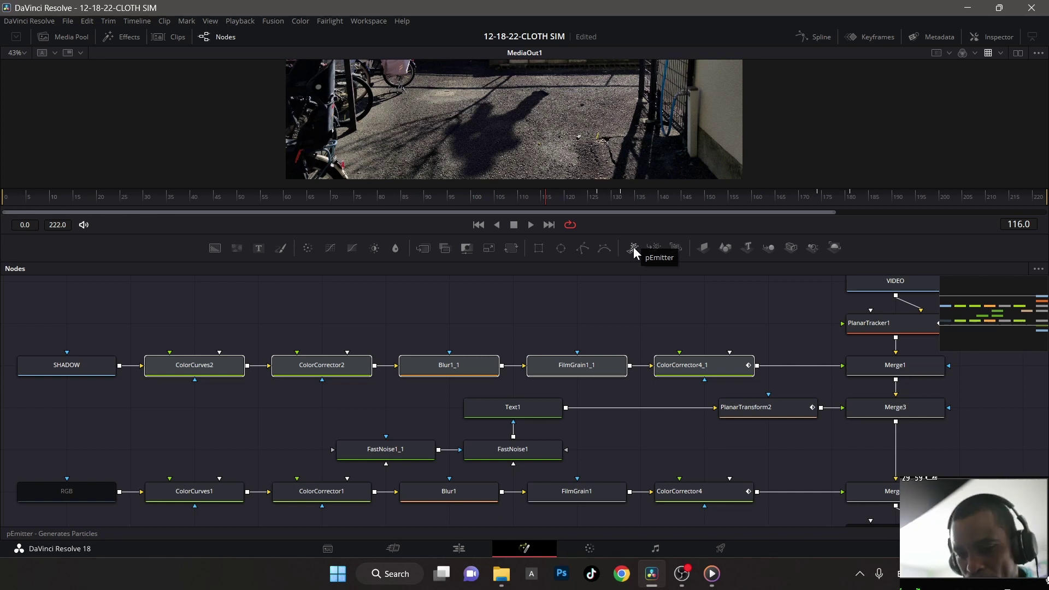
Remove pass-through from the RGB node so the red cloth figure returns over the street
{"action": "left_click_drag", "start_coordinate": [709, 310], "coordinate": [721, 330]}
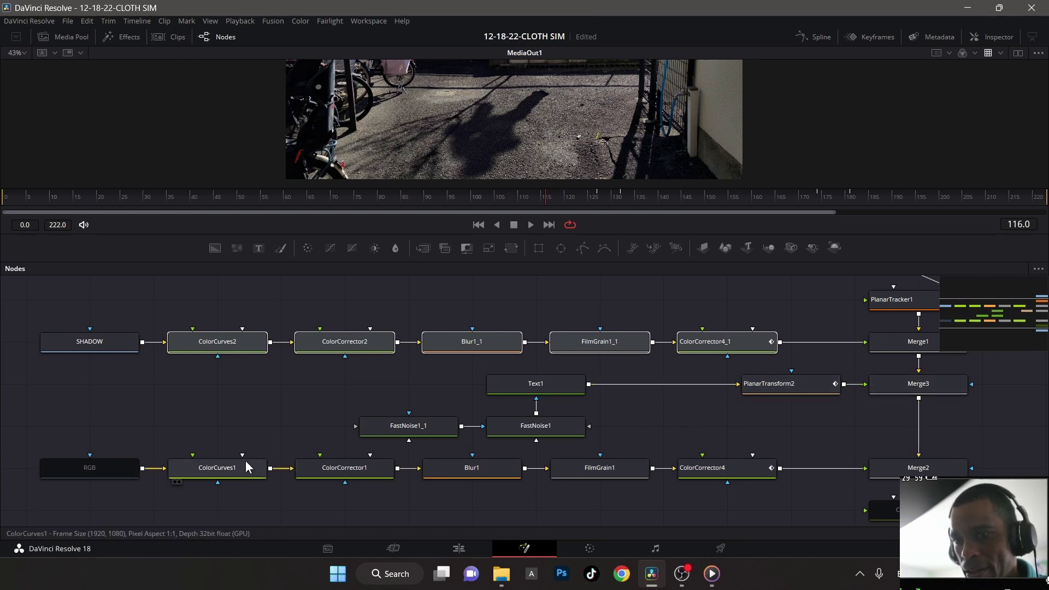
{"action": "left_click", "coordinate": [89, 468]}
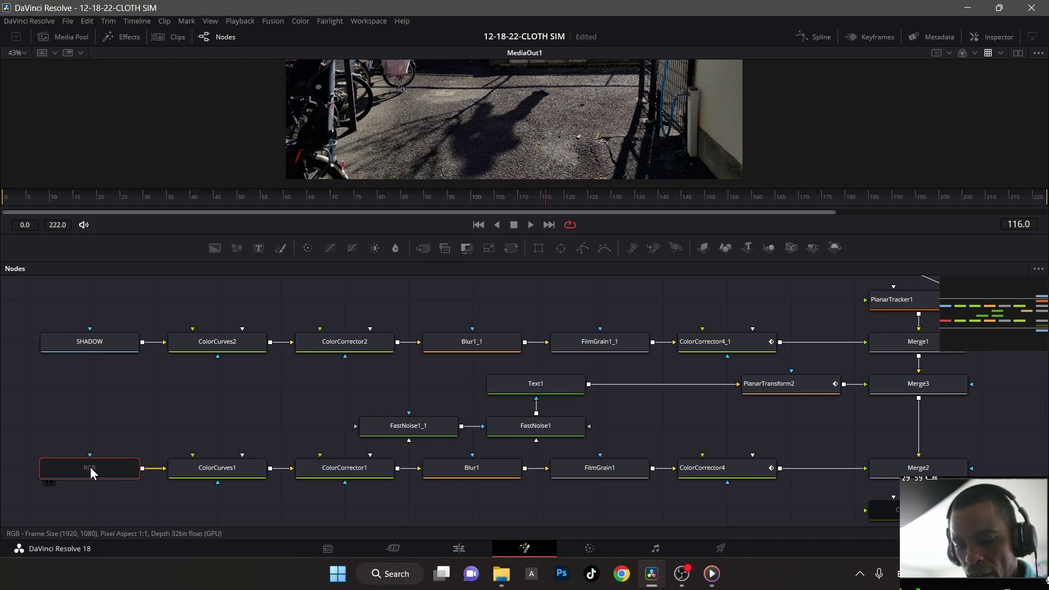
{"action": "key", "text": "ctrl+p"}
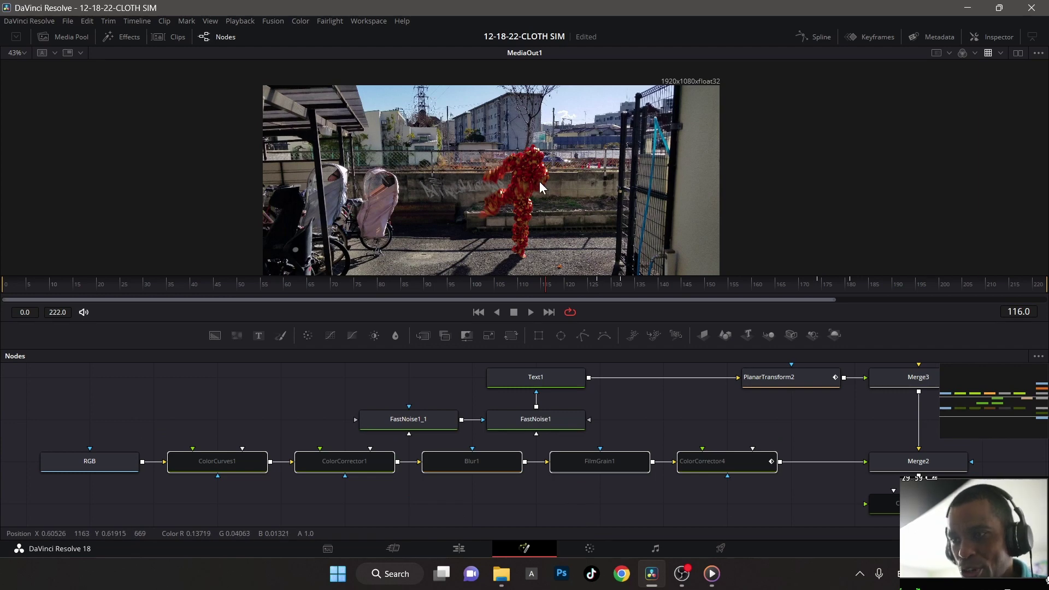
{"action": "scroll", "coordinate": [540, 187], "scroll_direction": "down", "scroll_amount": 2}
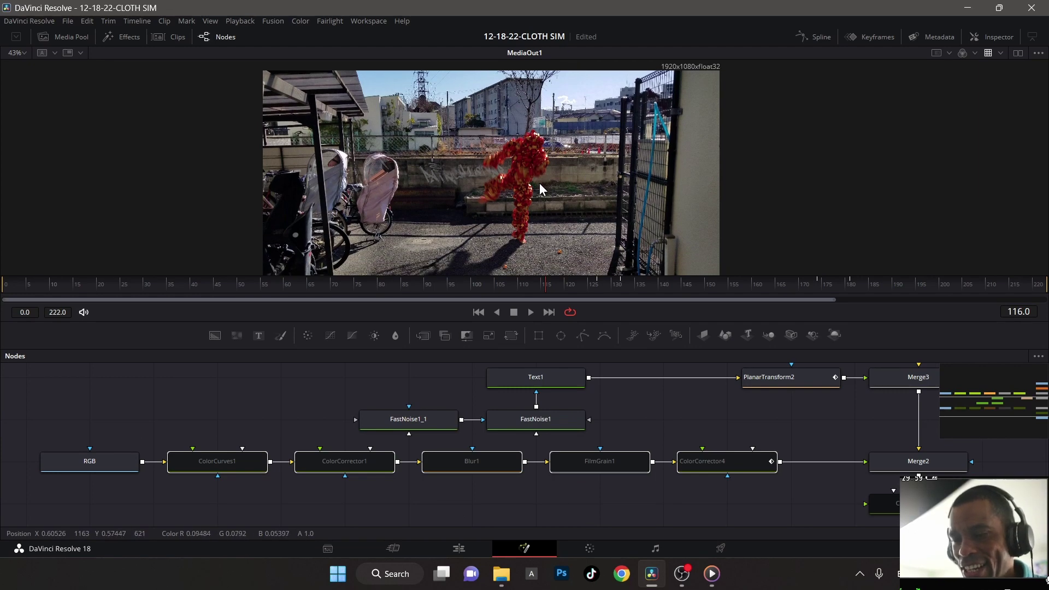
Toggle ColorCorrector3 on and off to compare, leave it bypassed, and save the project
{"action": "left_click_drag", "start_coordinate": [779, 499], "coordinate": [692, 444]}
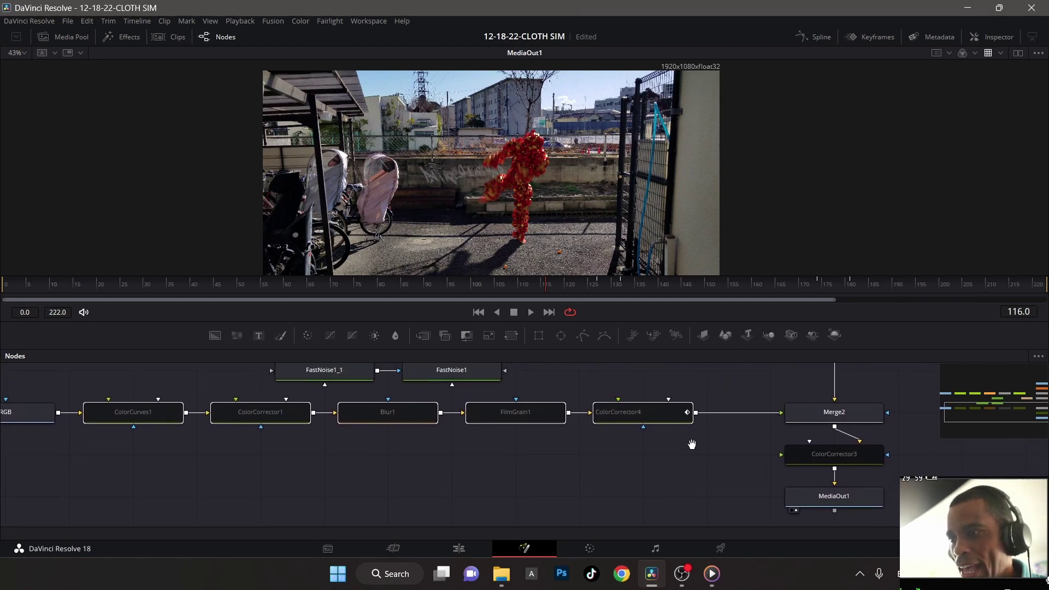
{"action": "left_click", "coordinate": [830, 457]}
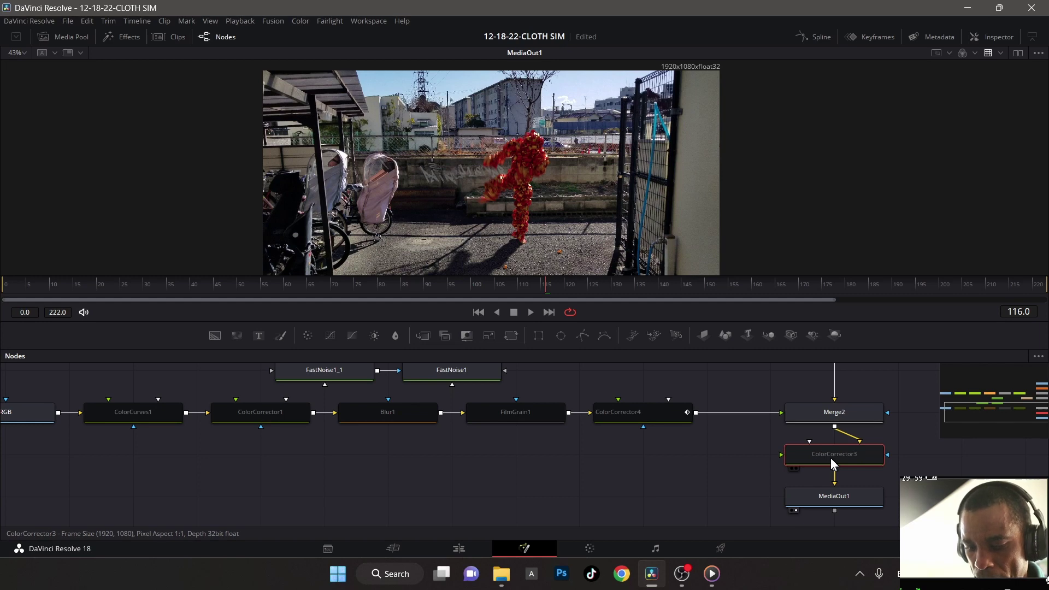
{"action": "key", "text": "ctrl+p"}
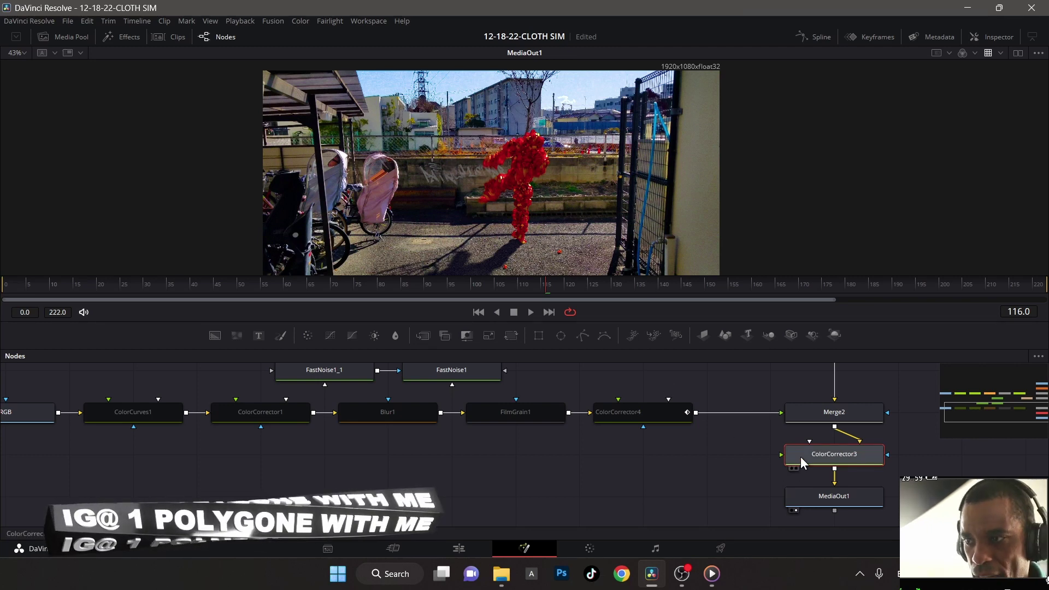
{"action": "key", "text": "ctrl+p"}
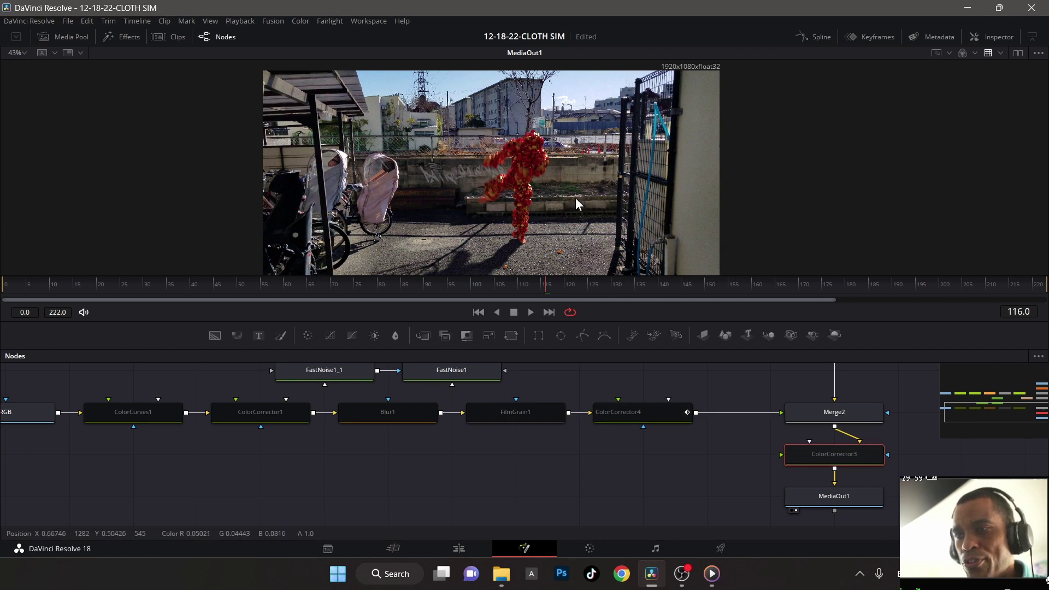
{"action": "key", "text": "ctrl+s"}
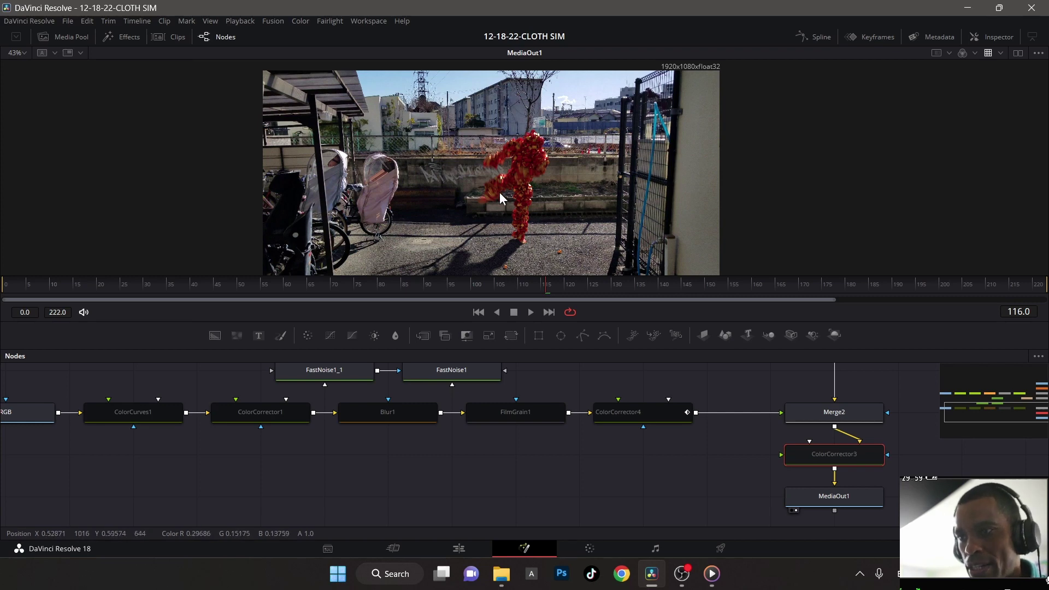
Re-enable ColorCurves1, ColorCorrector1, Blur1, FilmGrain1 and ColorCorrector4, then scrub the playhead to frame 143
{"action": "left_click_drag", "start_coordinate": [422, 490], "coordinate": [438, 493]}
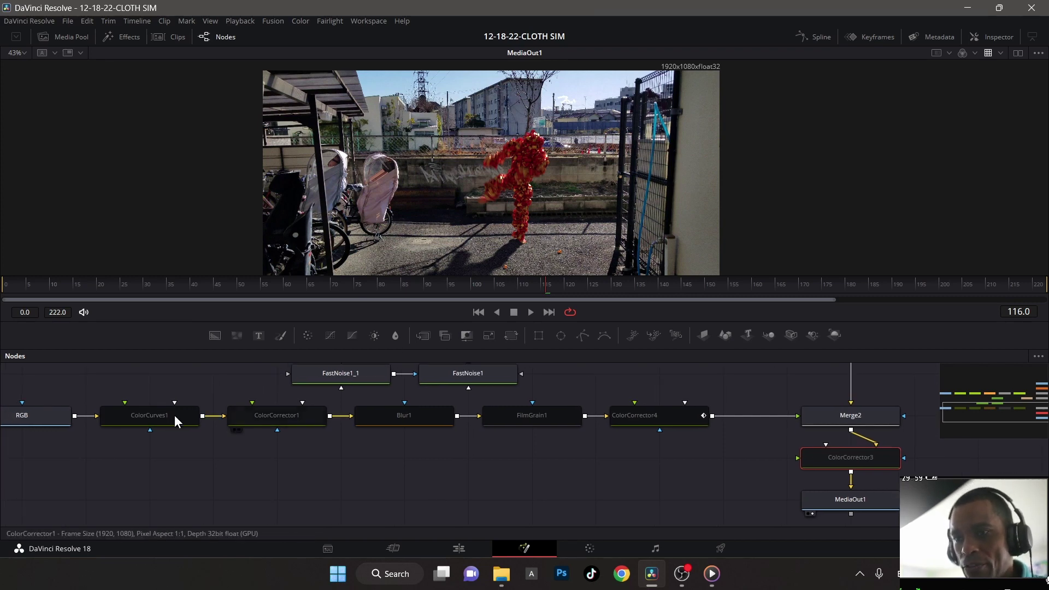
{"action": "left_click", "coordinate": [126, 412]}
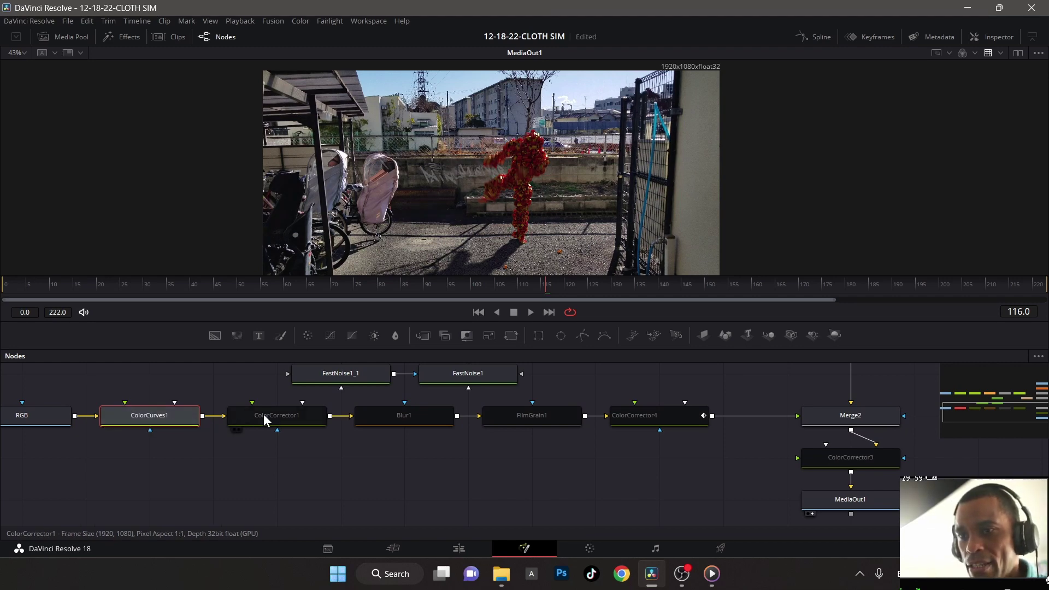
{"action": "left_click", "coordinate": [244, 407]}
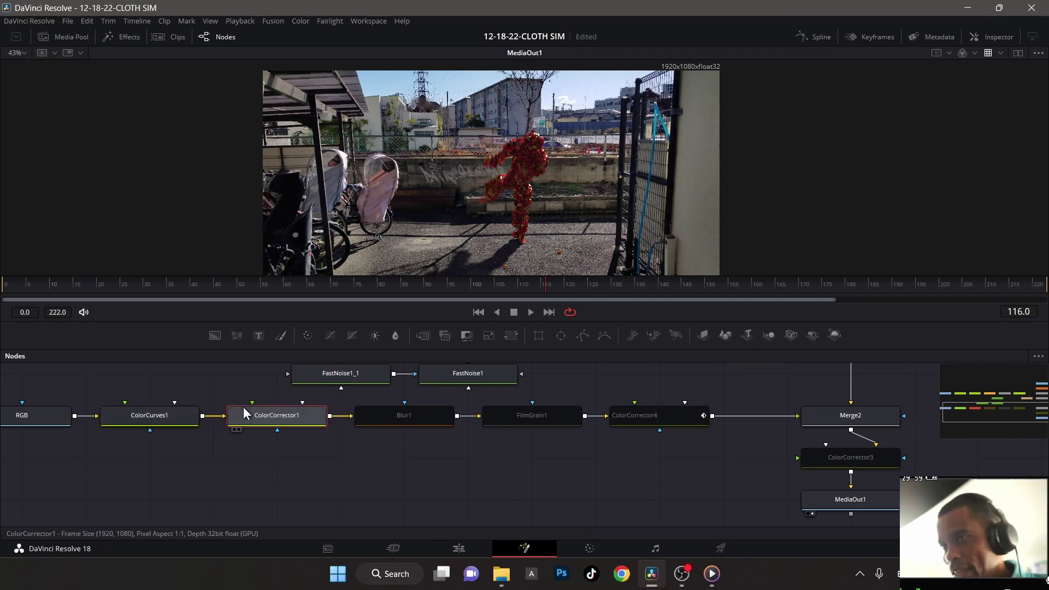
{"action": "left_click", "coordinate": [418, 411]}
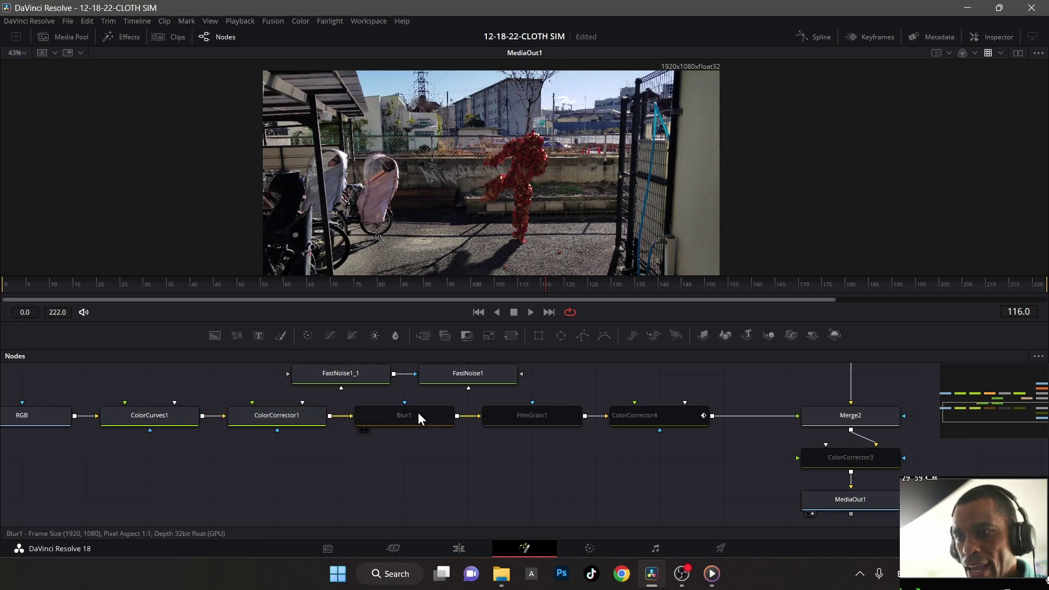
{"action": "left_click", "coordinate": [419, 412]}
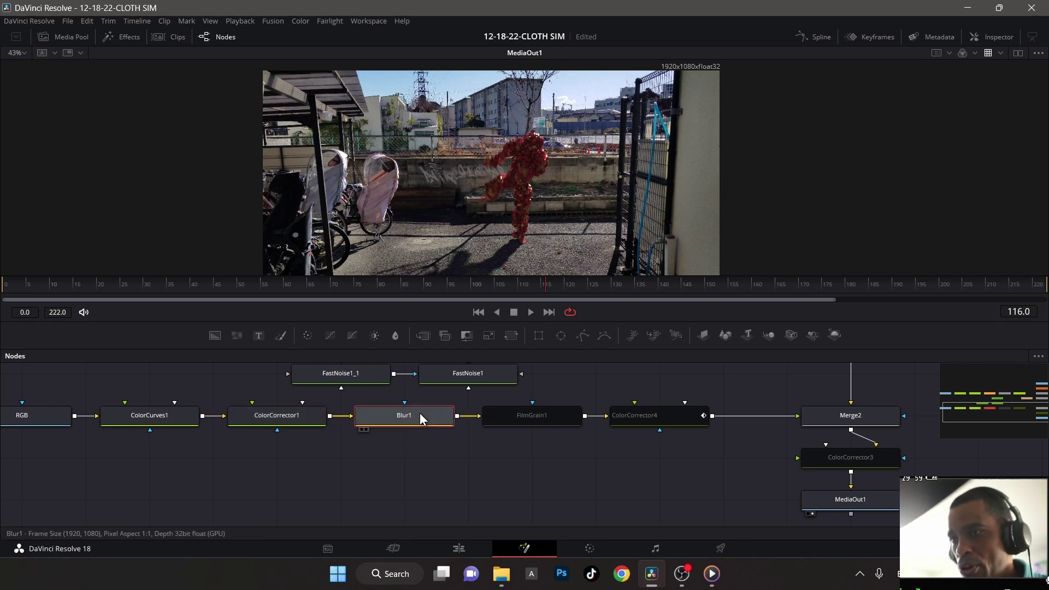
{"action": "left_click", "coordinate": [526, 415]}
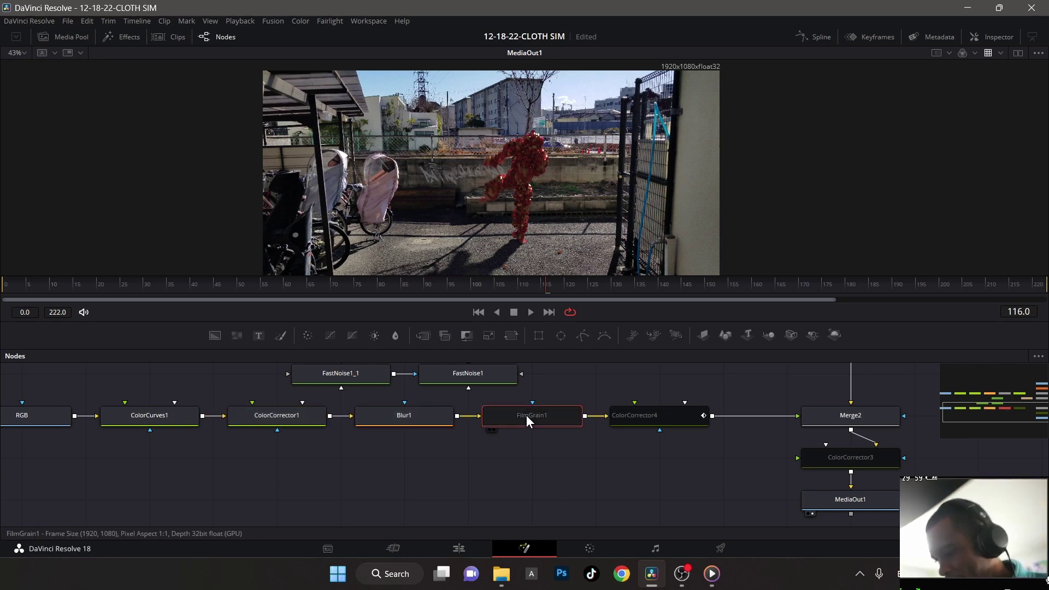
{"action": "left_click", "coordinate": [624, 422]}
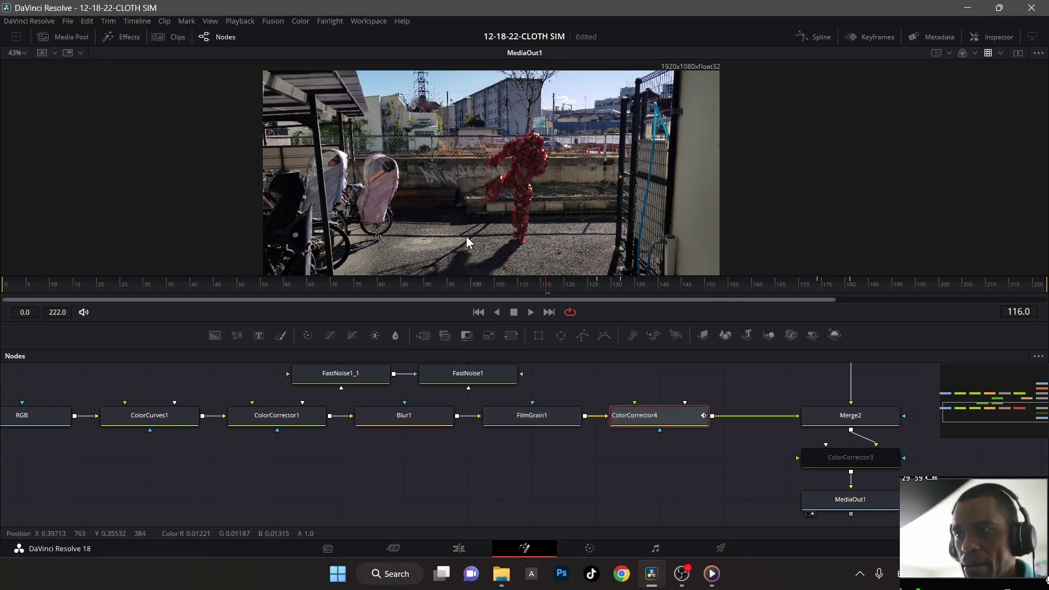
{"action": "left_click", "coordinate": [629, 291]}
{"action": "left_click_drag", "start_coordinate": [640, 292], "coordinate": [680, 295]}
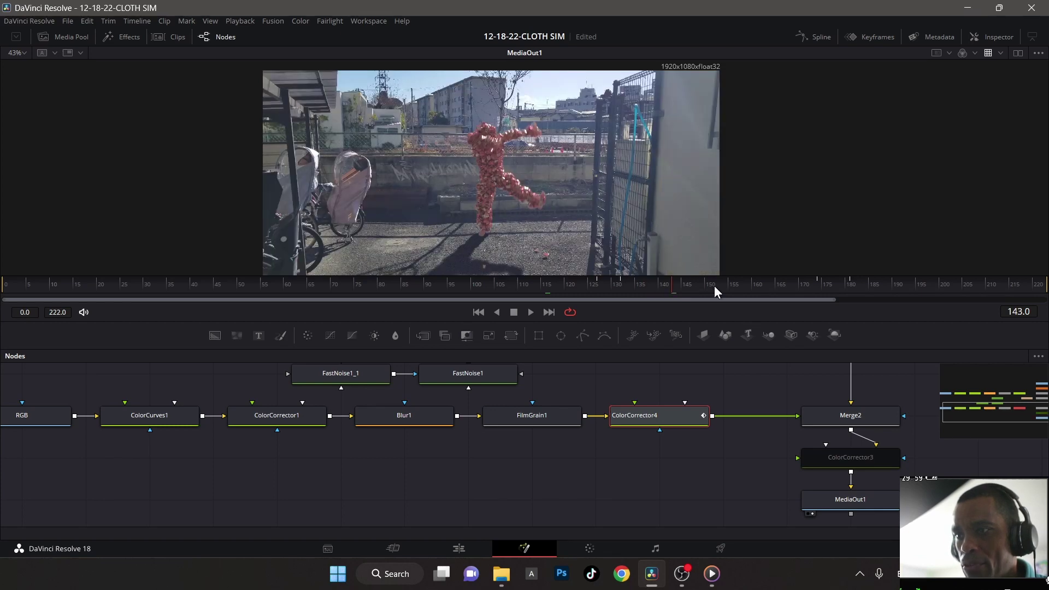
Fit the viewer to the full frame and frame the Text1, PlanarTransform2 and Merge3 branch in the node tree
{"action": "scroll", "coordinate": [533, 208], "scroll_direction": "up", "scroll_amount": 5}
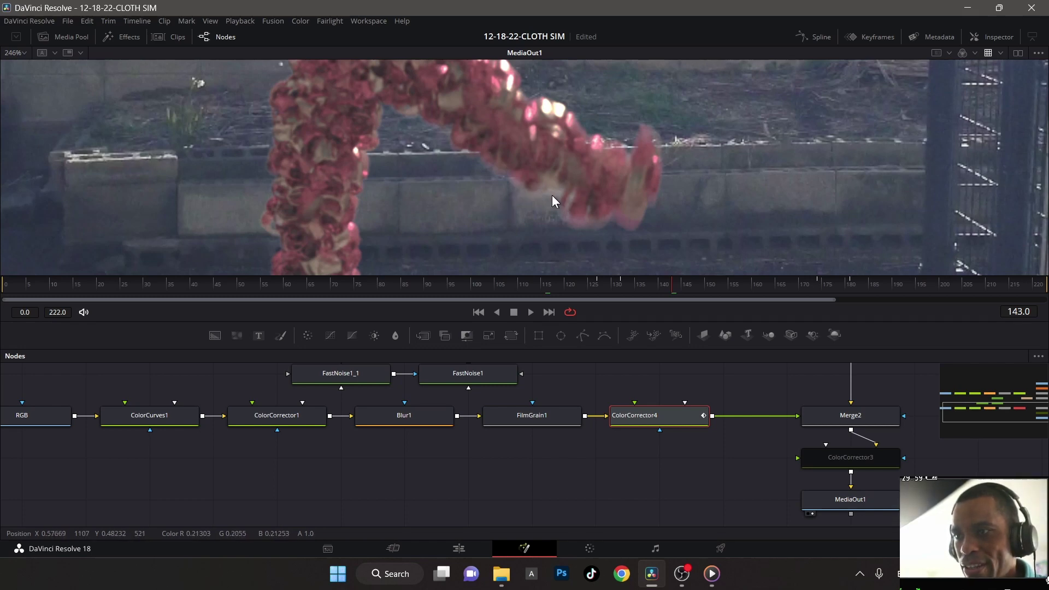
{"action": "scroll", "coordinate": [508, 187], "scroll_direction": "down", "scroll_amount": 5}
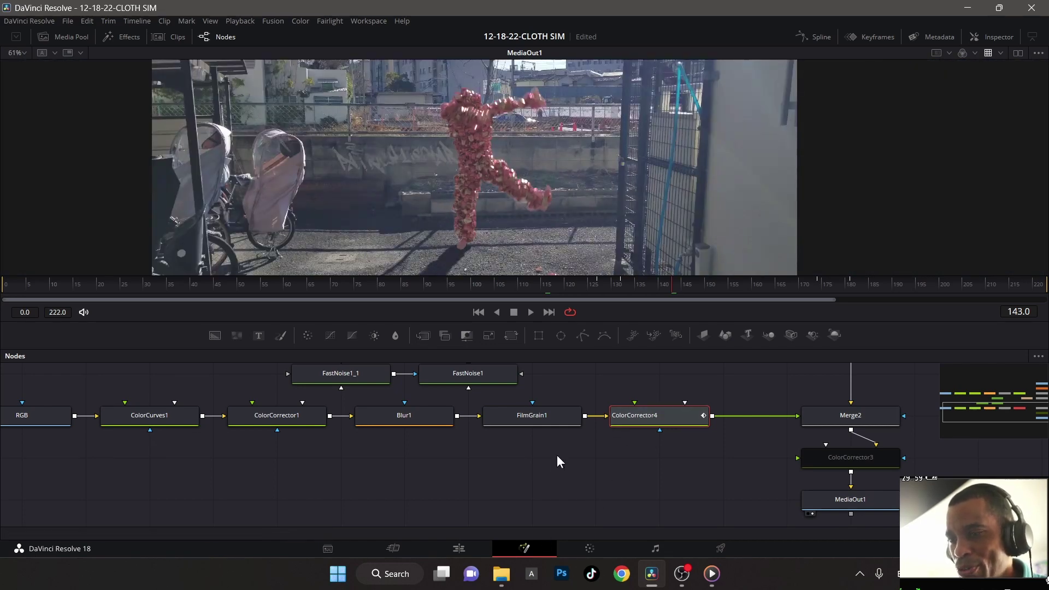
{"action": "left_click_drag", "start_coordinate": [557, 455], "coordinate": [586, 469]}
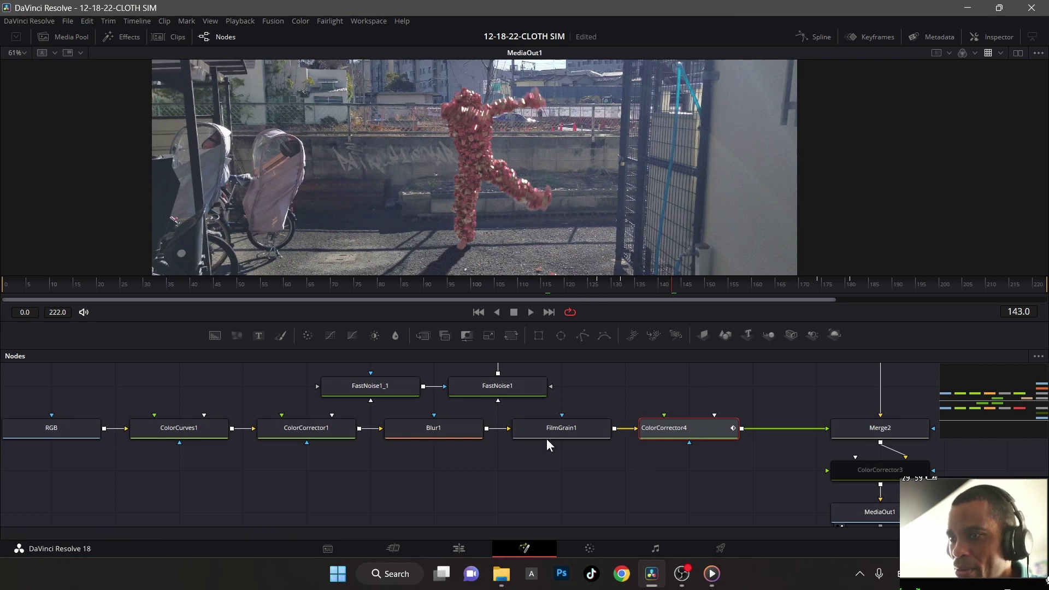
{"action": "scroll", "coordinate": [546, 438], "scroll_direction": "down", "scroll_amount": 2}
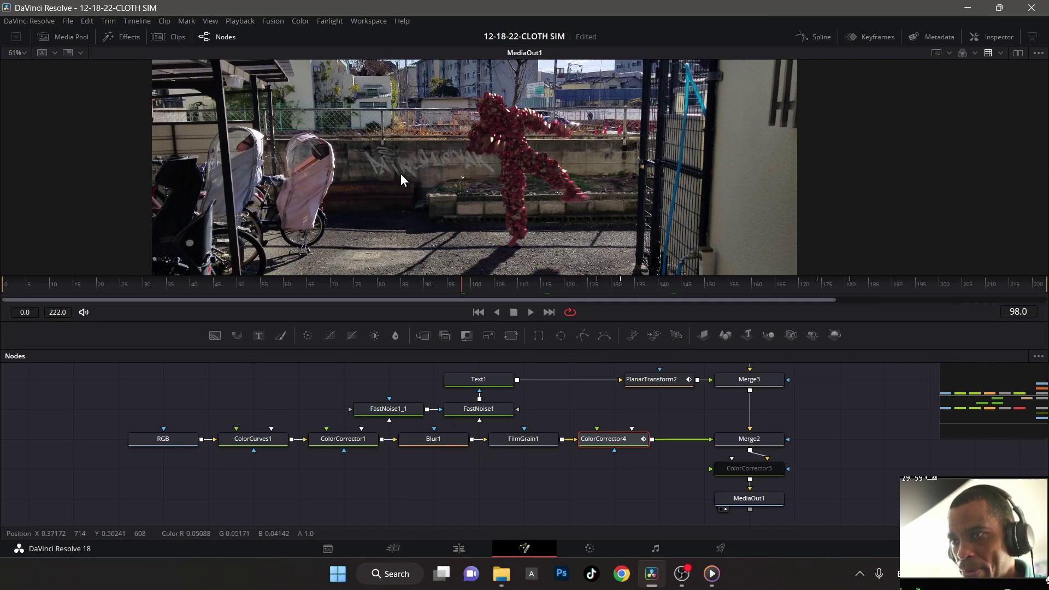
{"action": "left_click", "coordinate": [472, 383]}
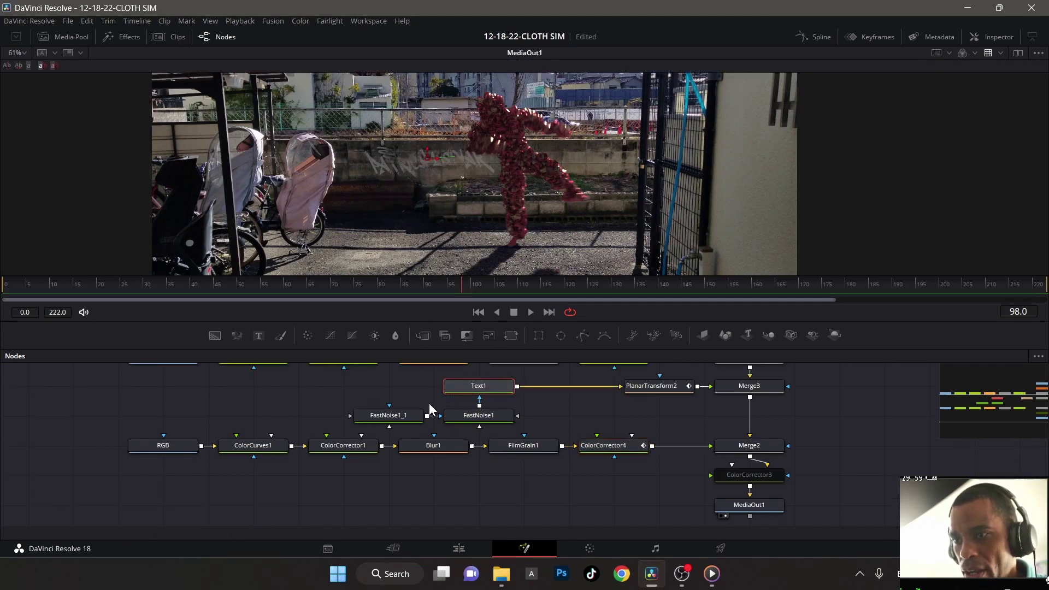
{"action": "left_click_drag", "start_coordinate": [301, 411], "coordinate": [480, 419]}
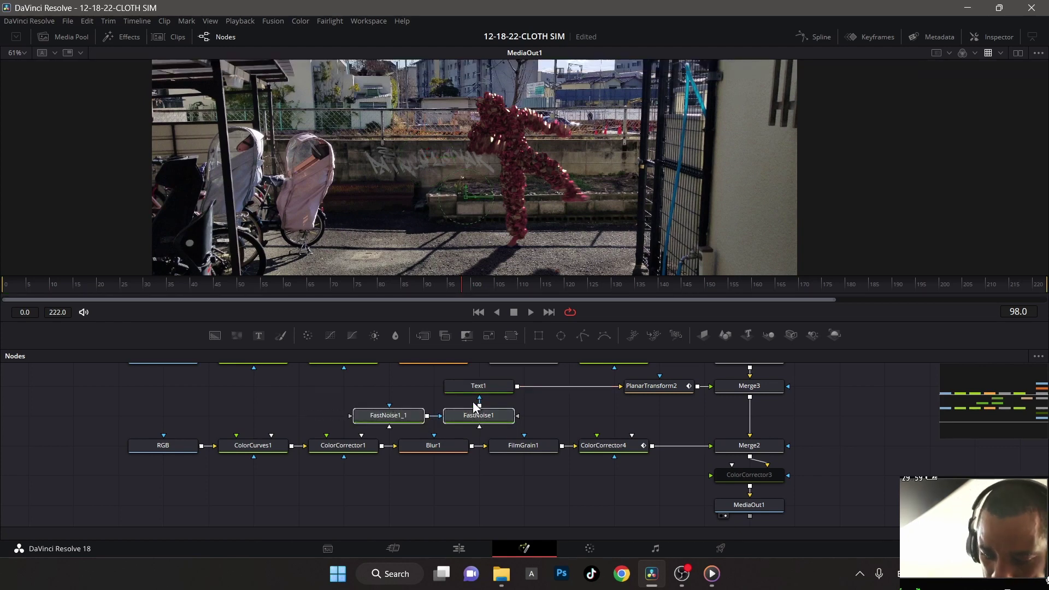
{"action": "key", "text": "ctrl+p"}
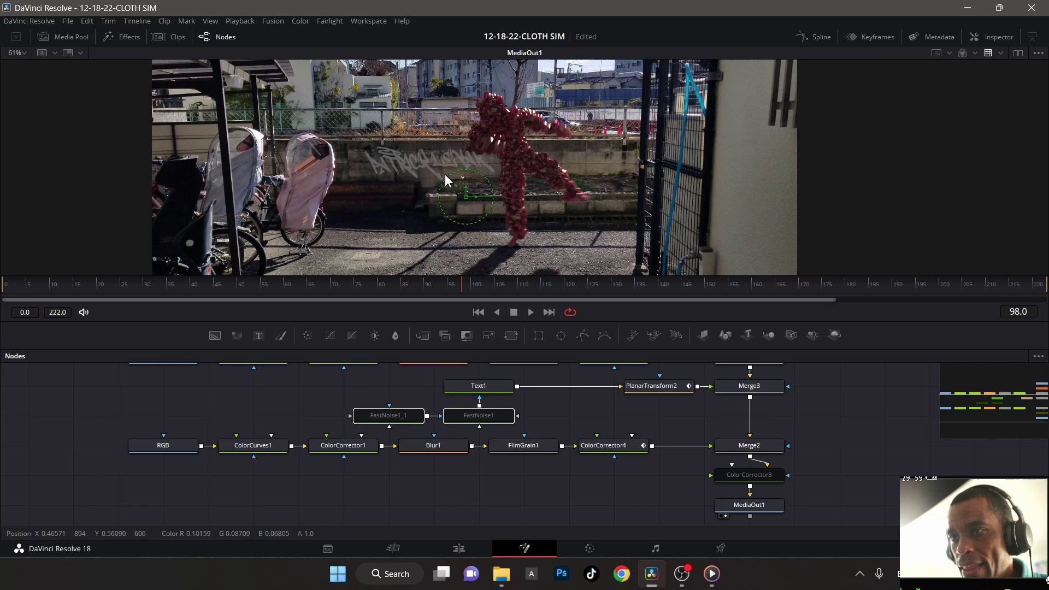
{"action": "scroll", "coordinate": [445, 174], "scroll_direction": "up", "scroll_amount": 4}
{"action": "scroll", "coordinate": [428, 139], "scroll_direction": "up", "scroll_amount": 3}
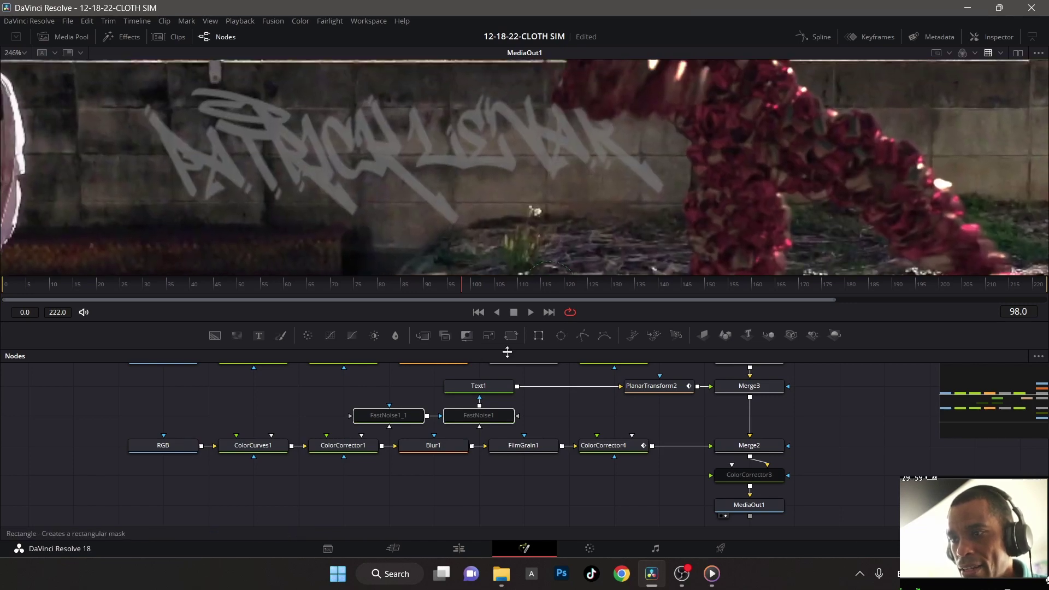
{"action": "left_click", "coordinate": [492, 384]}
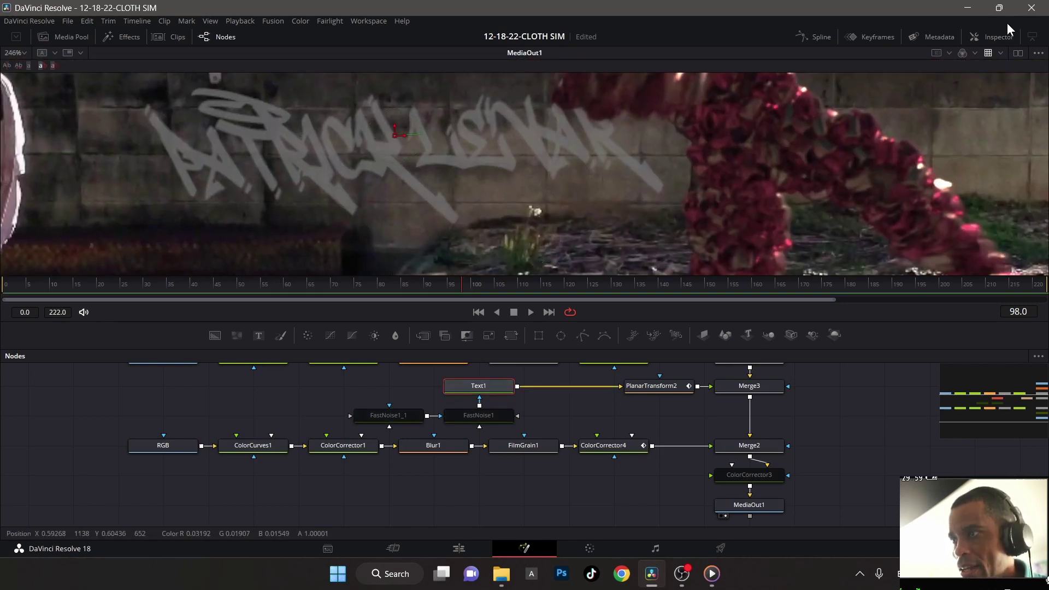
{"action": "left_click", "coordinate": [999, 36]}
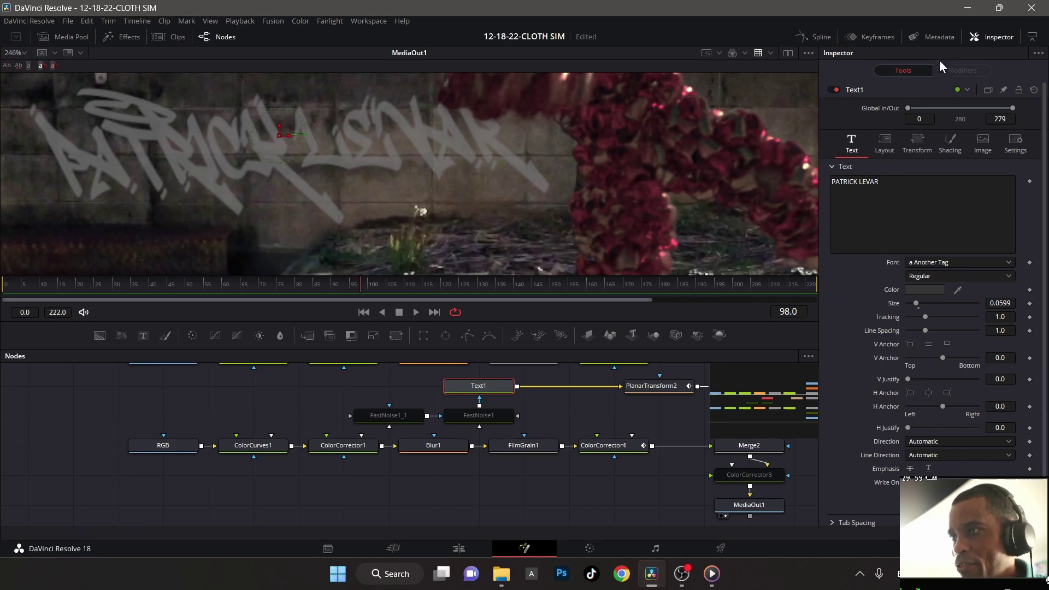
{"action": "left_click", "coordinate": [994, 36]}
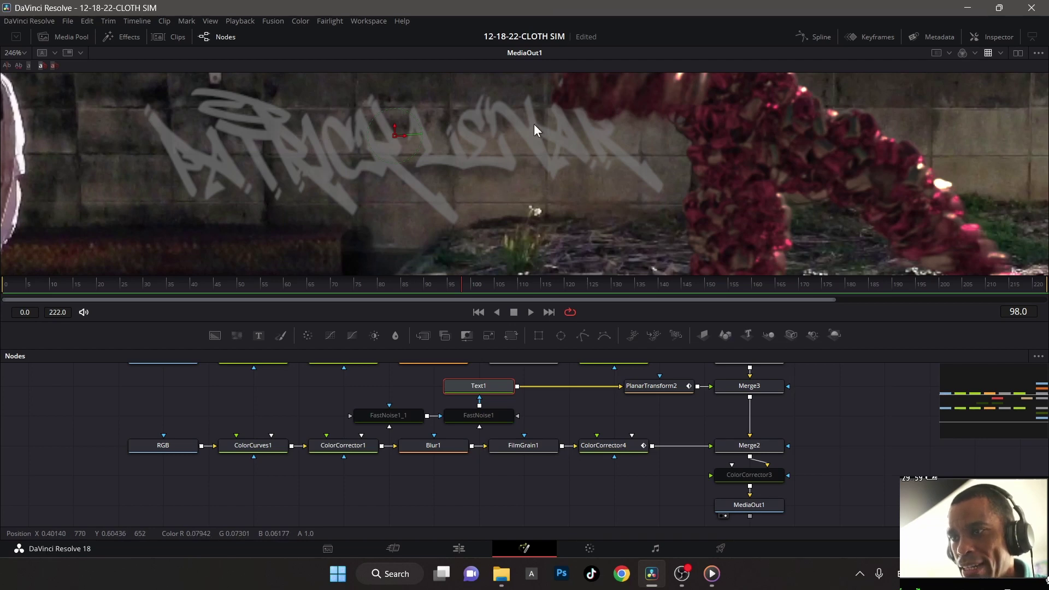
{"action": "left_click", "coordinate": [406, 414]}
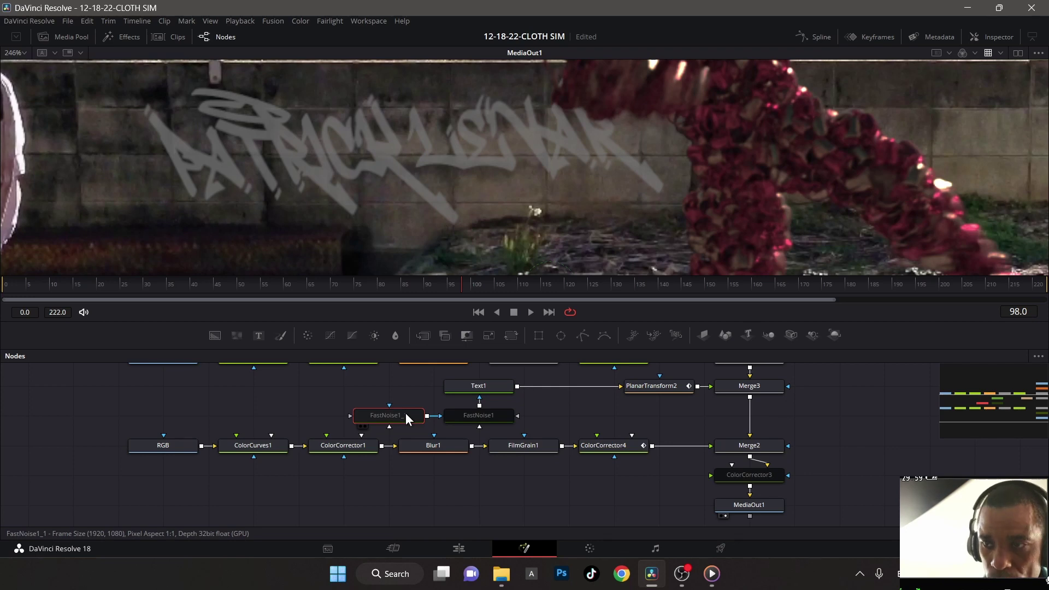
{"action": "key", "text": "ctrl+p"}
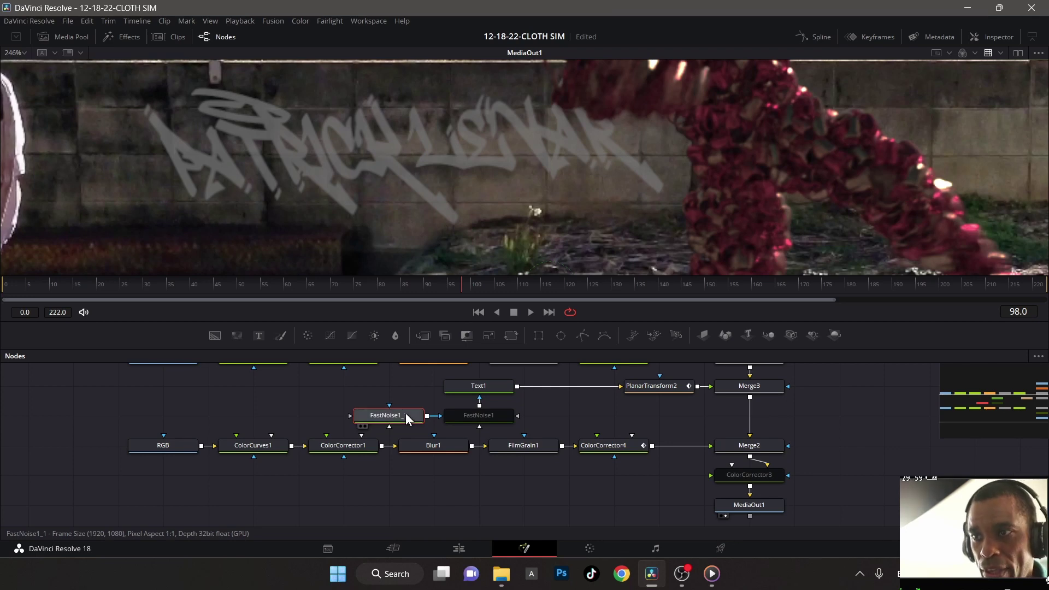
{"action": "left_click", "coordinate": [474, 418]}
{"action": "key", "text": "ctrl+p"}
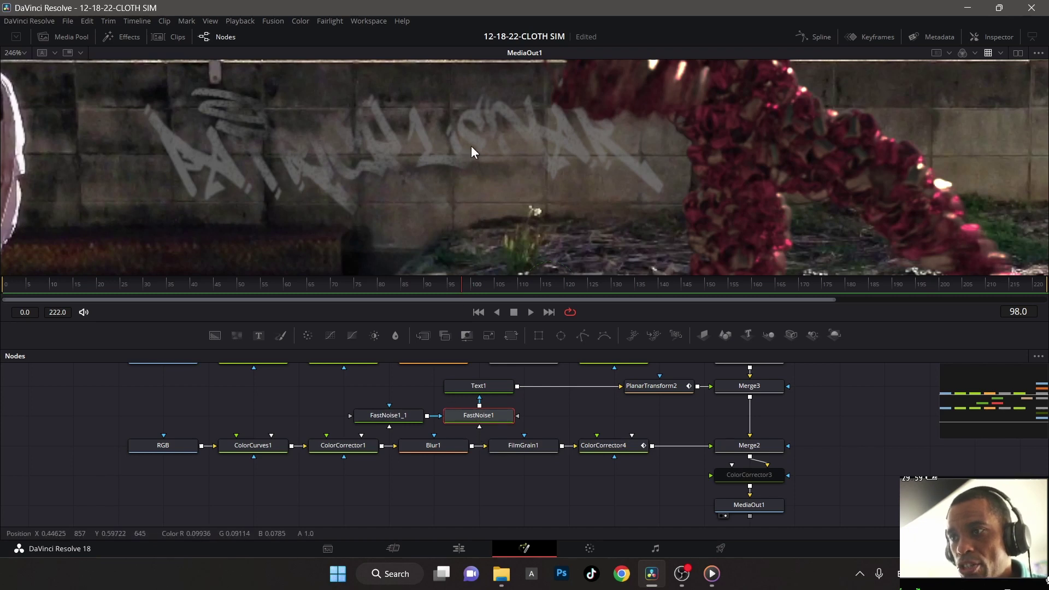
{"action": "scroll", "coordinate": [431, 158], "scroll_direction": "down", "scroll_amount": 5}
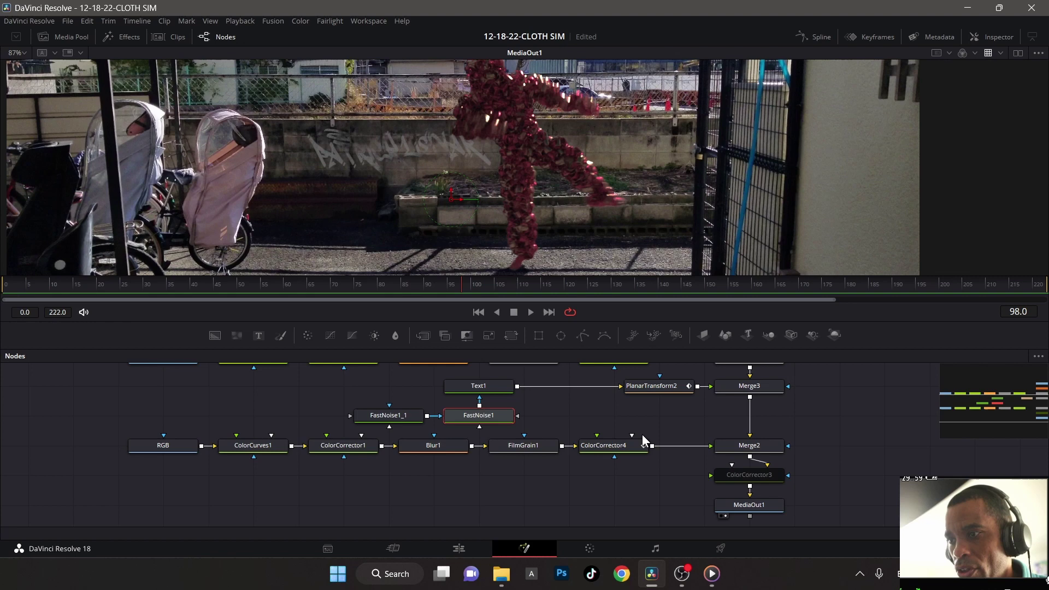
Select PlanarTracker1 and PlanarTransform2, then shrink the node editor to a thin strip under the viewer
{"action": "left_click_drag", "start_coordinate": [654, 416], "coordinate": [574, 488]}
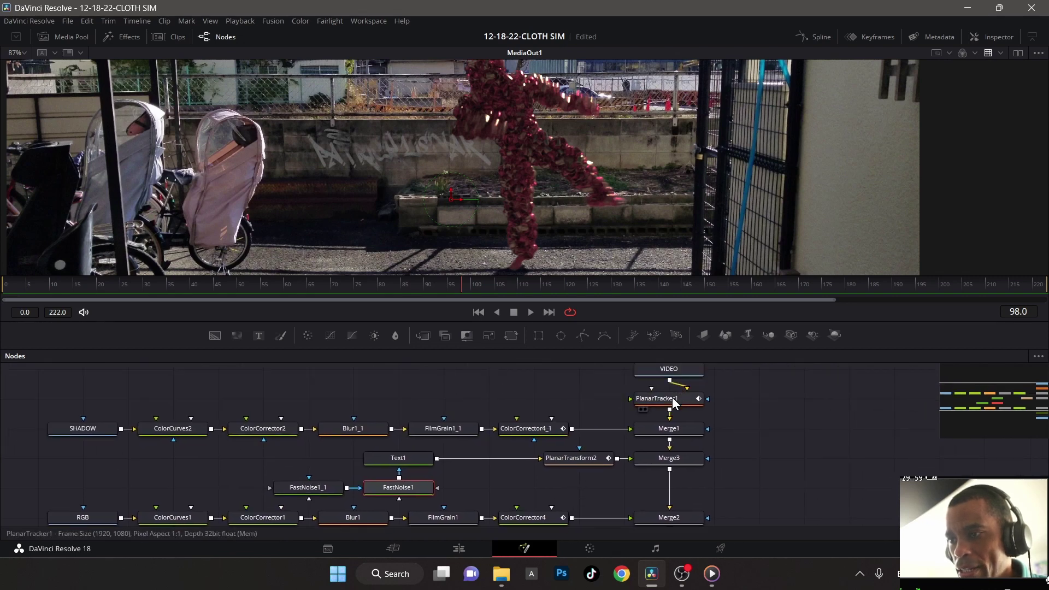
{"action": "left_click", "coordinate": [677, 398]}
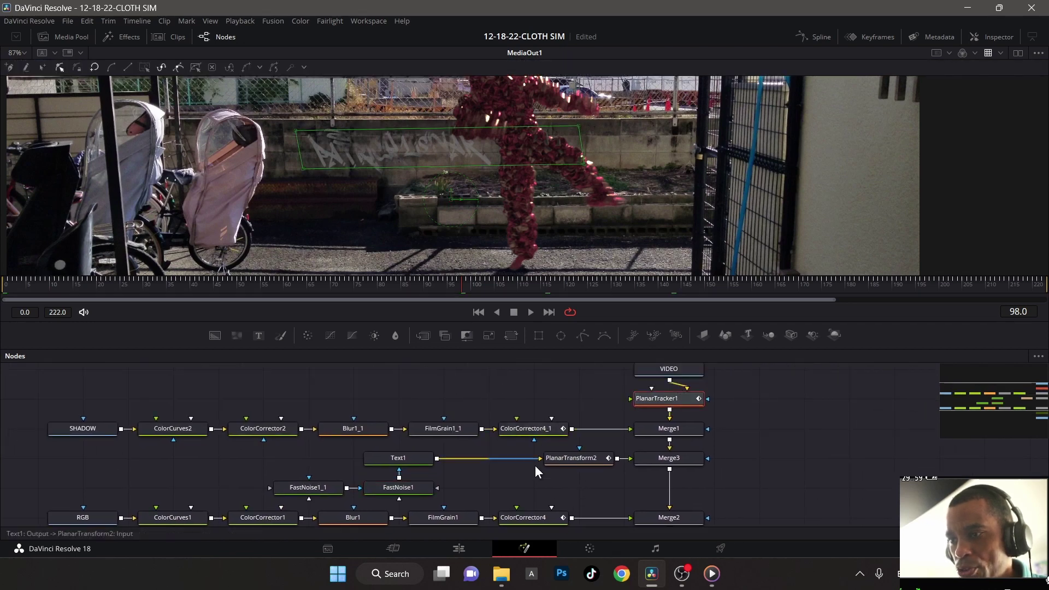
{"action": "left_click", "coordinate": [582, 463]}
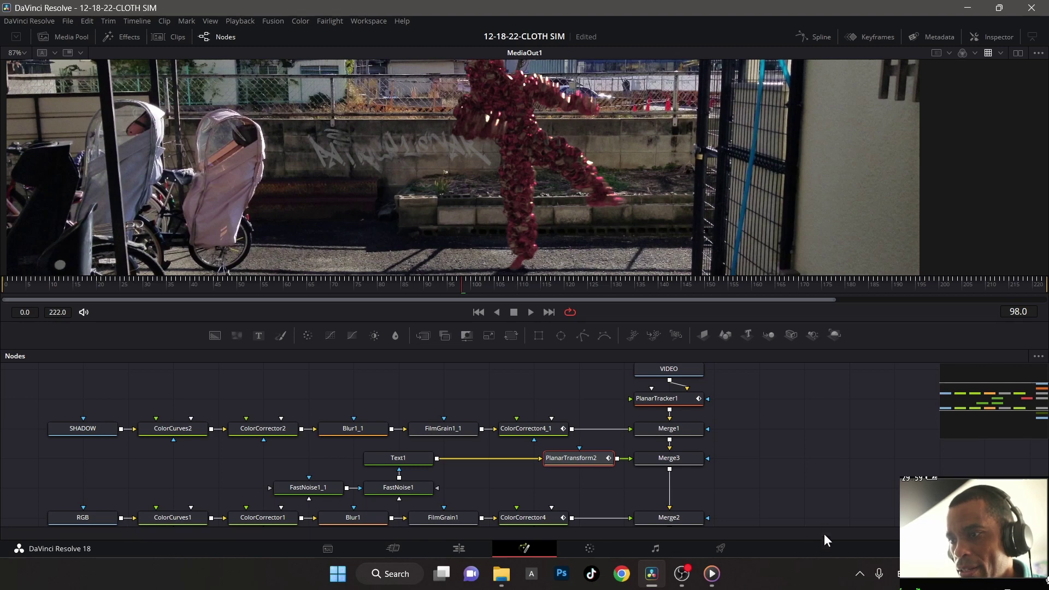
{"action": "scroll", "coordinate": [807, 446], "scroll_direction": "down", "scroll_amount": 4}
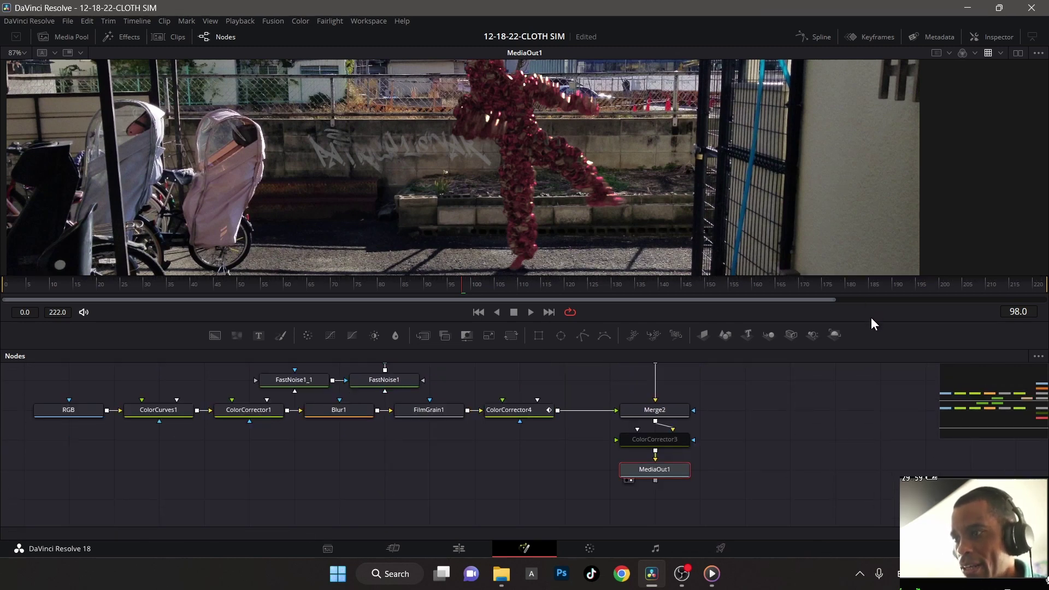
{"action": "left_click_drag", "start_coordinate": [870, 328], "coordinate": [809, 442]}
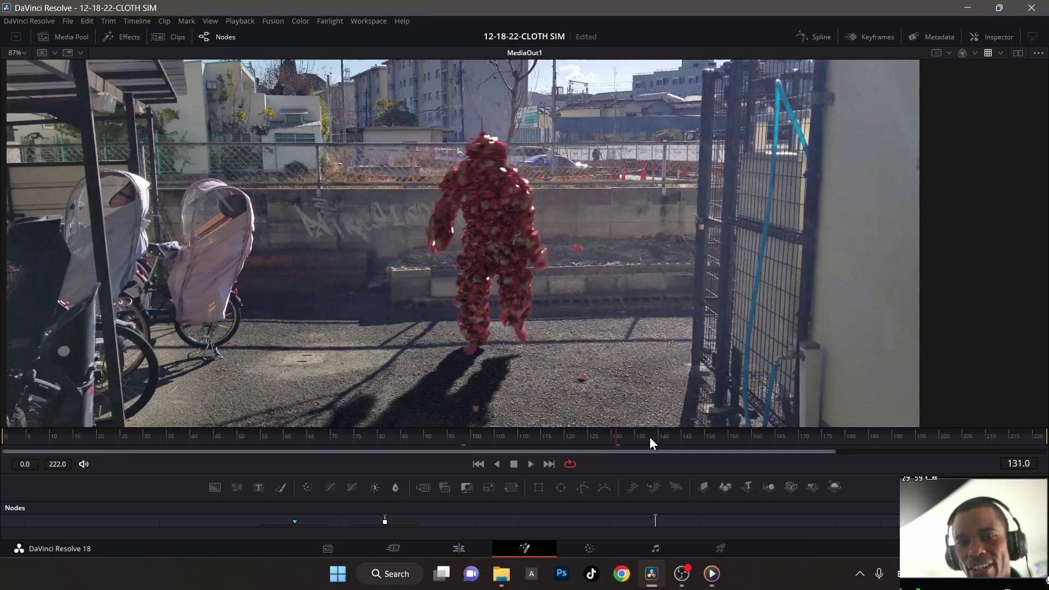
Jump the playhead to frame 138, then on to frame 179
{"action": "left_click", "coordinate": [650, 437]}
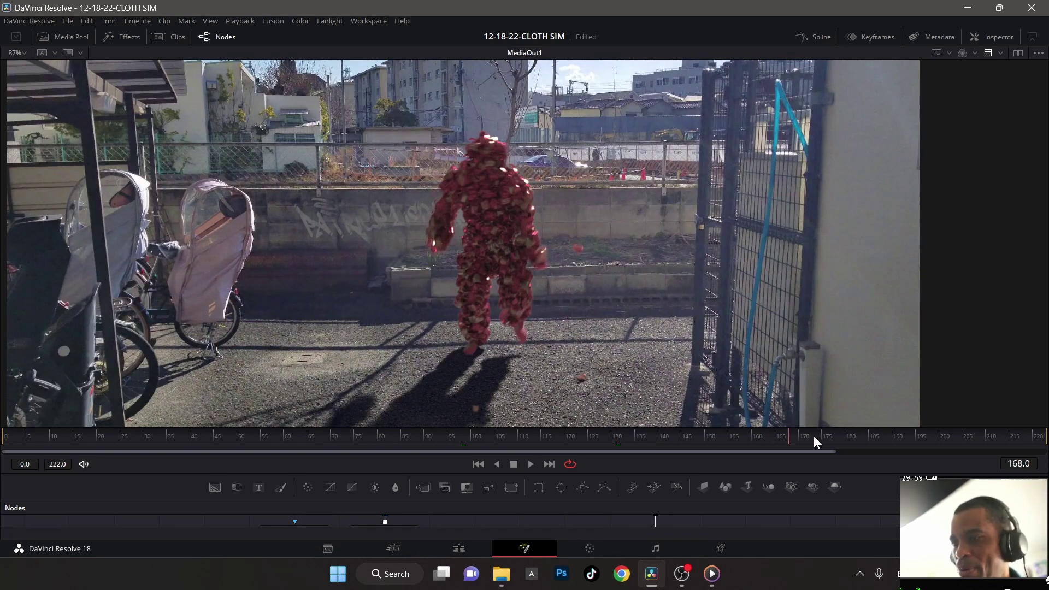
{"action": "left_click", "coordinate": [840, 441]}
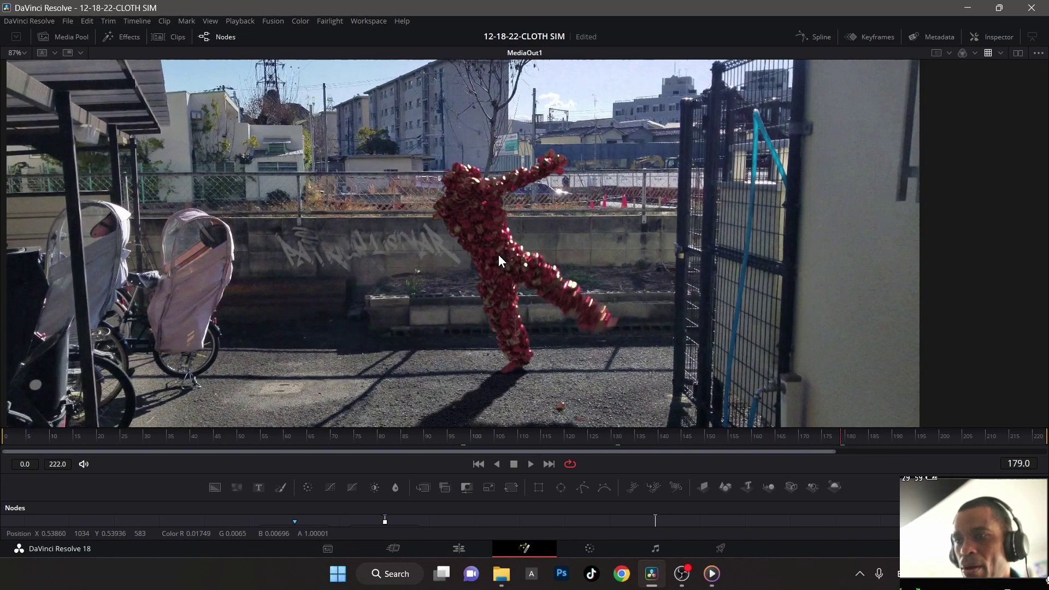